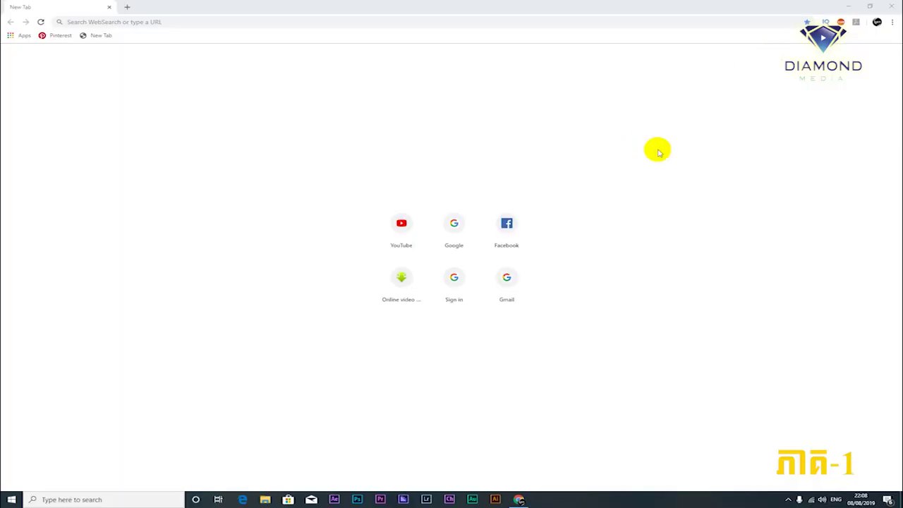
Step: Open the Google search page from a new Chrome tab
{"action": "left_click", "coordinate": [454, 227]}
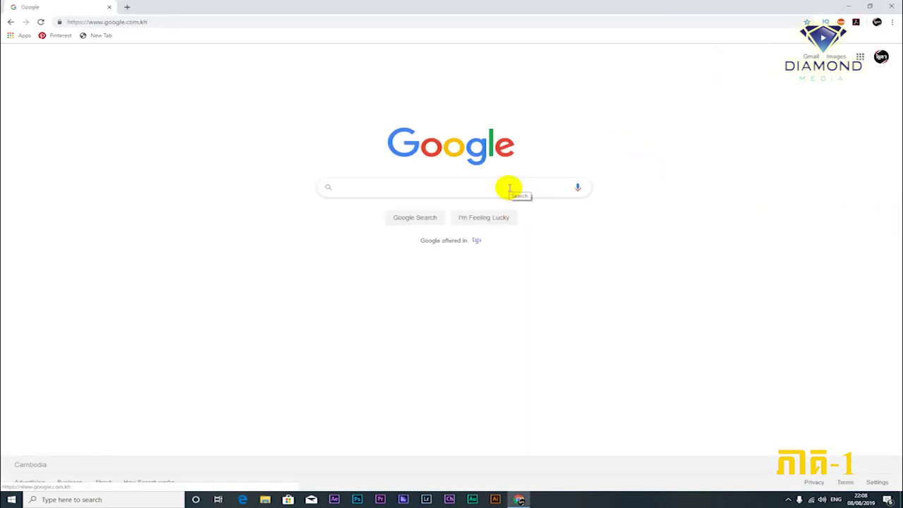
Step: Search Google Images for 'frame png'
{"action": "type", "text": "Frame"}
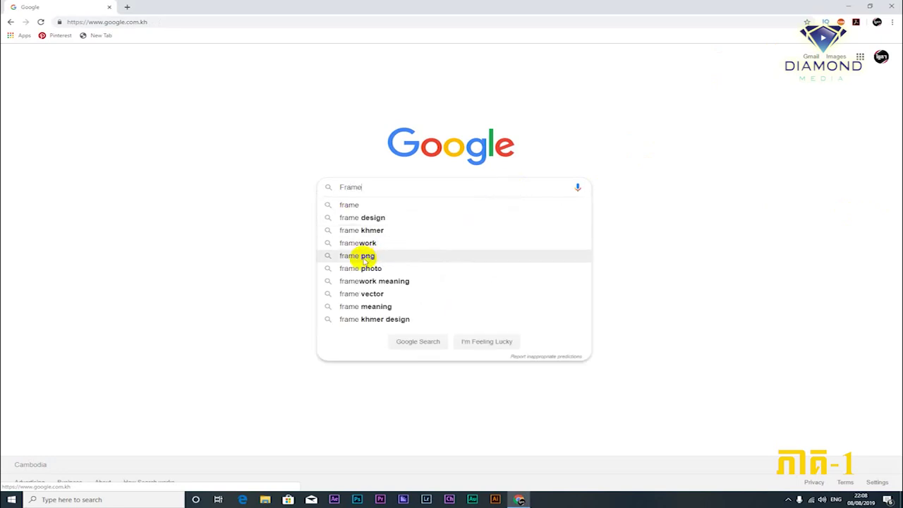
{"action": "left_click", "coordinate": [365, 257]}
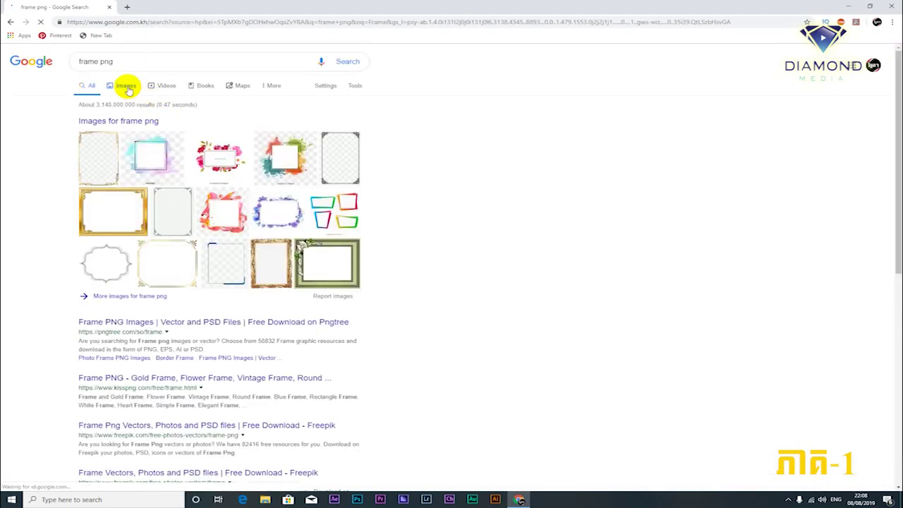
{"action": "left_click", "coordinate": [127, 88]}
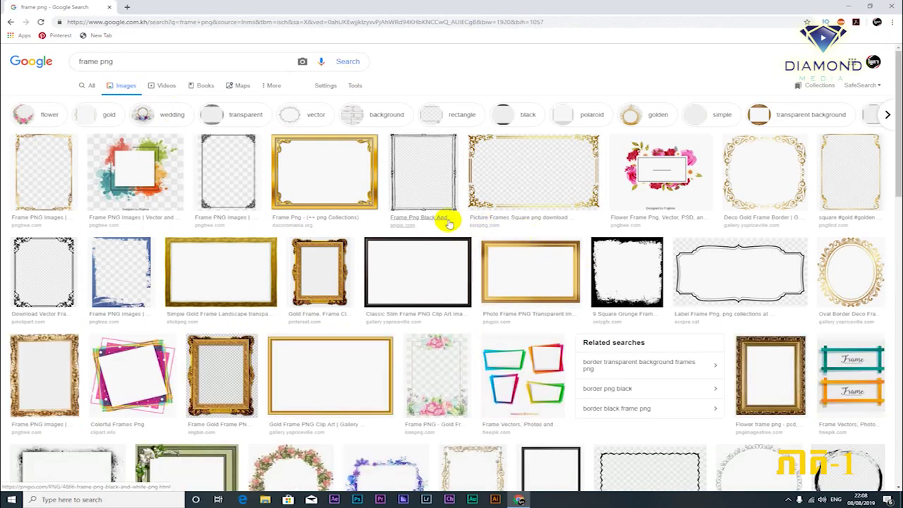
Step: Scroll down through the frame png image results
{"action": "scroll", "coordinate": [524, 185], "scroll_direction": "down", "scroll_amount": 3}
{"action": "scroll", "coordinate": [522, 185], "scroll_direction": "down", "scroll_amount": 3}
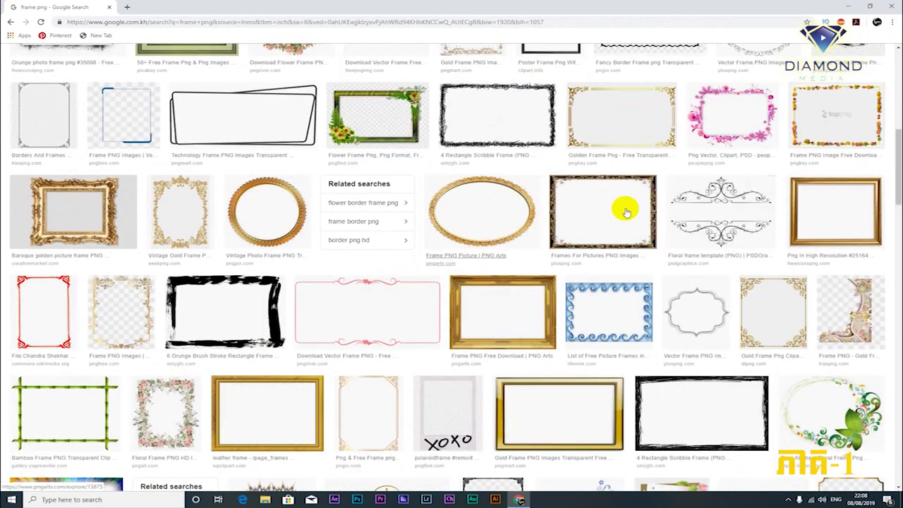
{"action": "scroll", "coordinate": [589, 210], "scroll_direction": "down", "scroll_amount": 3}
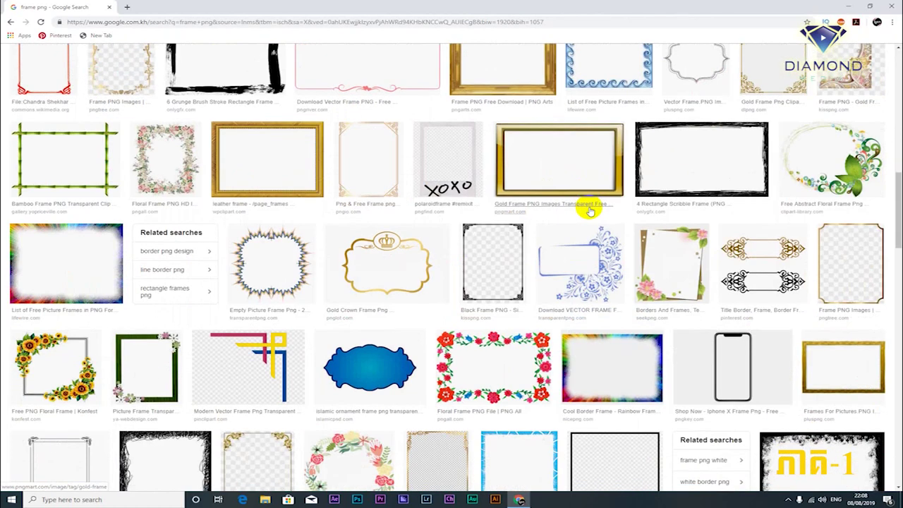
{"action": "scroll", "coordinate": [588, 207], "scroll_direction": "down", "scroll_amount": 2}
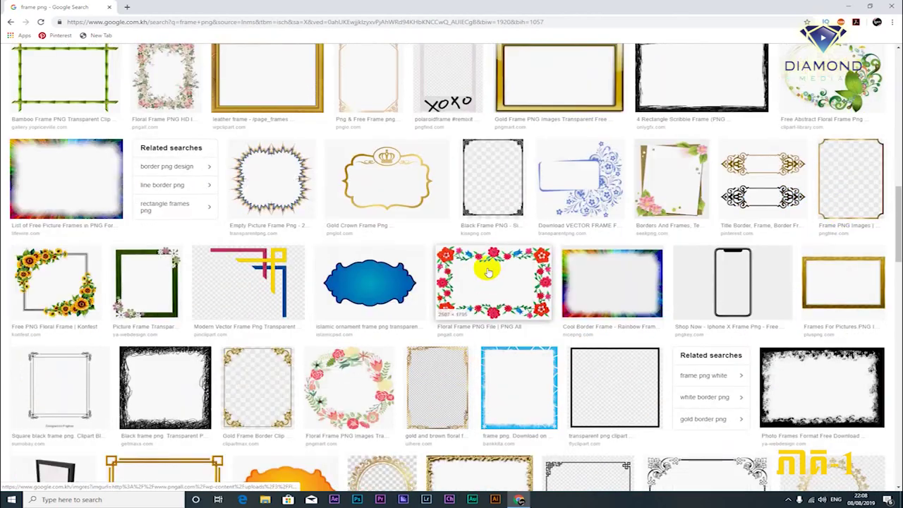
{"action": "scroll", "coordinate": [488, 261], "scroll_direction": "down", "scroll_amount": 3}
{"action": "scroll", "coordinate": [488, 267], "scroll_direction": "down", "scroll_amount": 2}
{"action": "scroll", "coordinate": [487, 268], "scroll_direction": "down", "scroll_amount": 1}
{"action": "scroll", "coordinate": [485, 268], "scroll_direction": "down", "scroll_amount": 2}
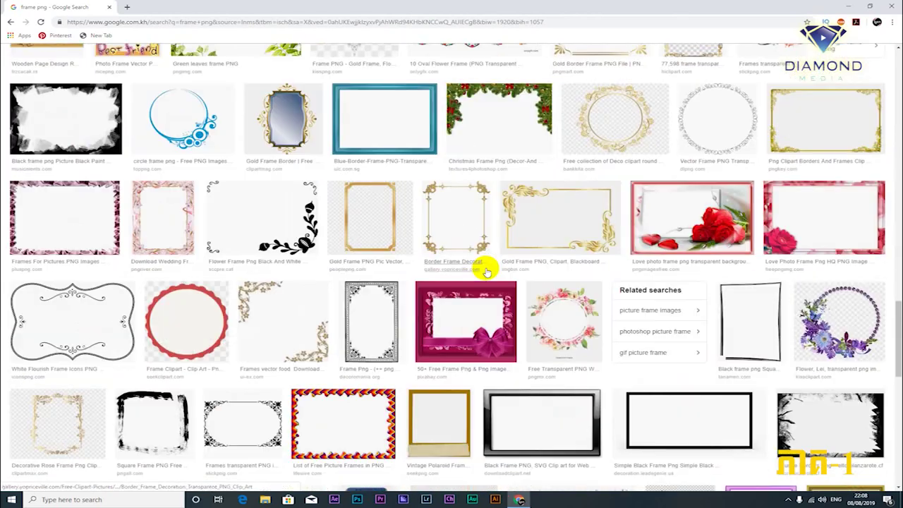
Step: Browse related frame images and open the Yellow Border Frame PNG HD preview
{"action": "left_click", "coordinate": [578, 226]}
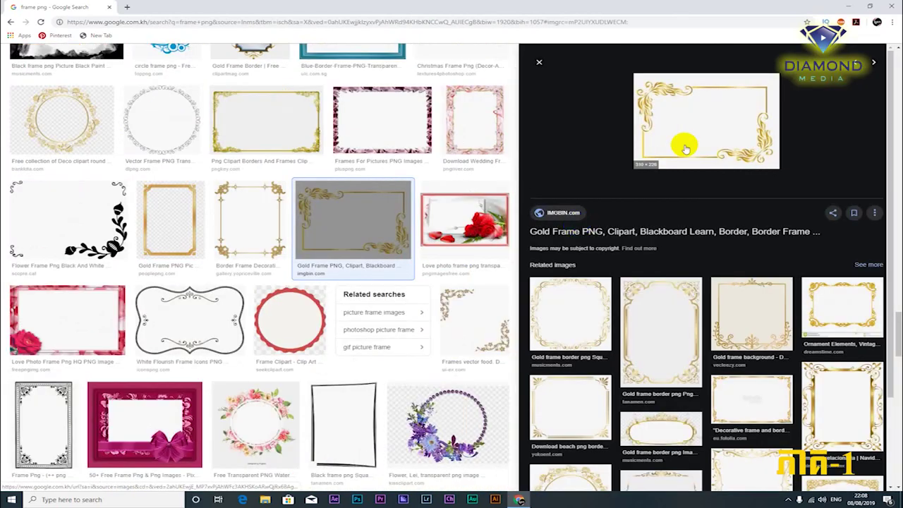
{"action": "scroll", "coordinate": [752, 322], "scroll_direction": "down", "scroll_amount": 1}
{"action": "scroll", "coordinate": [727, 346], "scroll_direction": "down", "scroll_amount": 1}
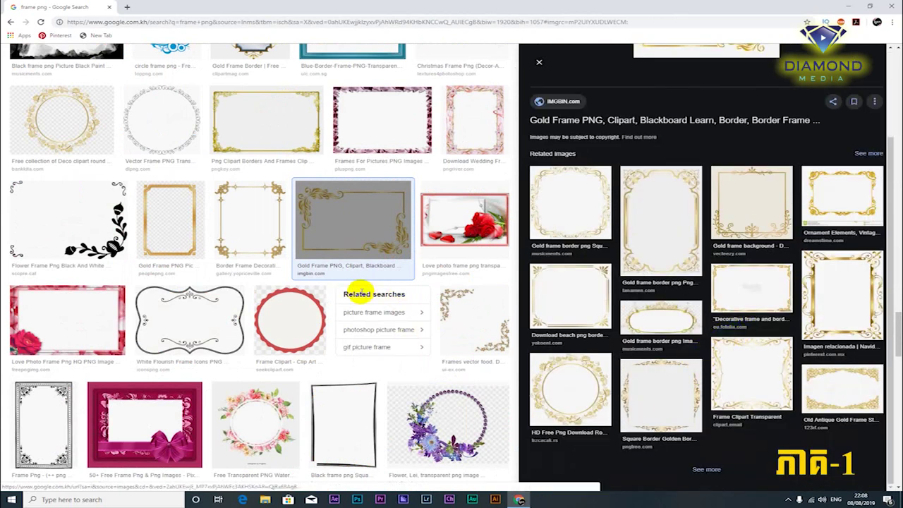
{"action": "scroll", "coordinate": [436, 247], "scroll_direction": "down", "scroll_amount": 3}
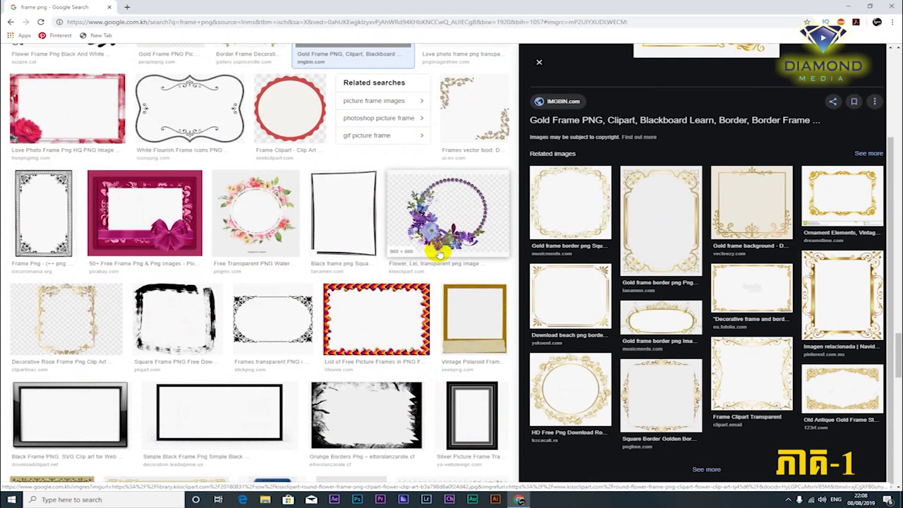
{"action": "scroll", "coordinate": [437, 253], "scroll_direction": "down", "scroll_amount": 3}
{"action": "left_click", "coordinate": [645, 379]}
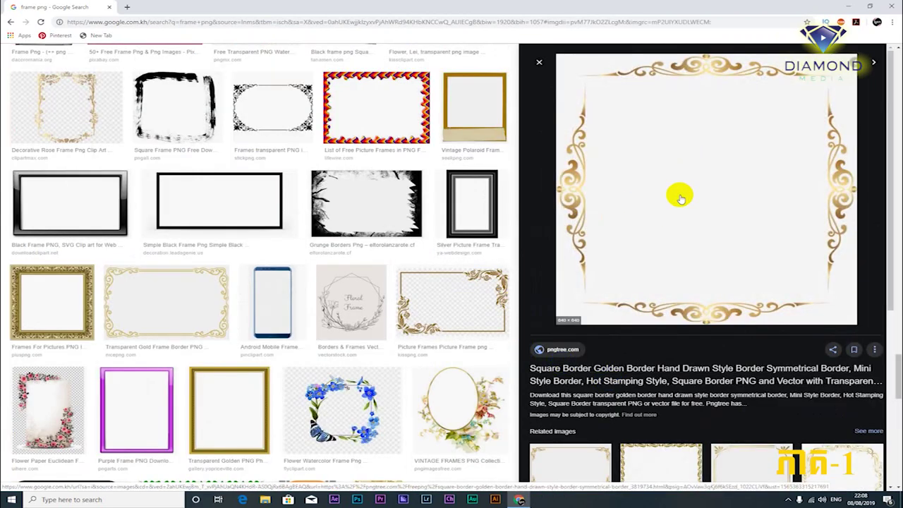
{"action": "scroll", "coordinate": [272, 242], "scroll_direction": "down", "scroll_amount": 4}
{"action": "scroll", "coordinate": [646, 409], "scroll_direction": "down", "scroll_amount": 3}
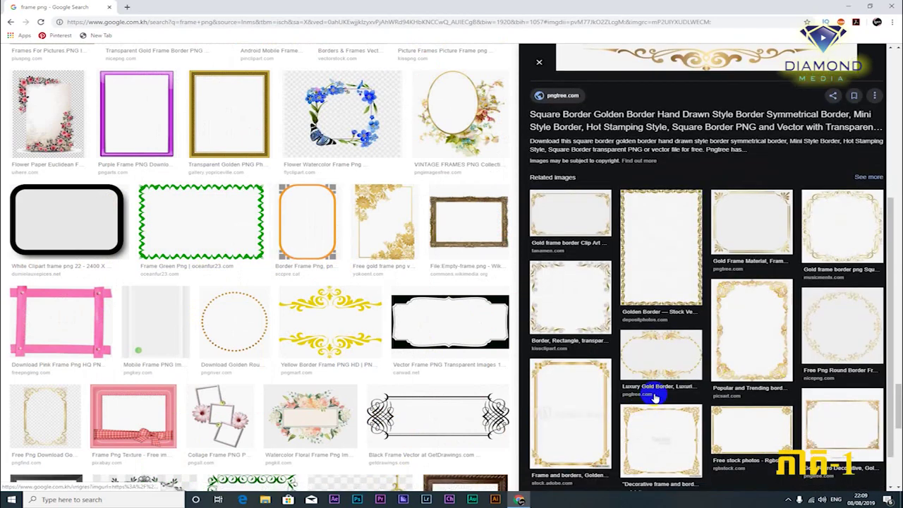
{"action": "left_click", "coordinate": [658, 423]}
{"action": "left_click", "coordinate": [331, 321]}
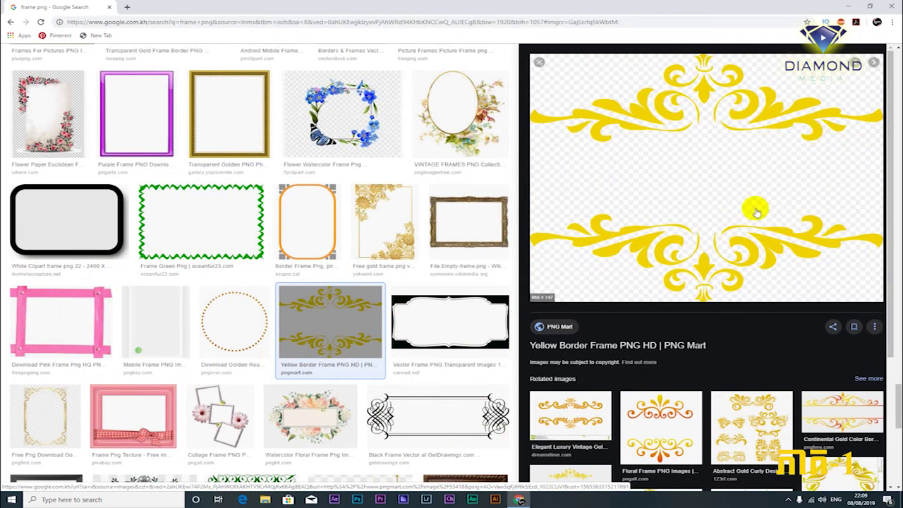
Step: Save the Yellow Border Frame image to disk and minimize Chrome
{"action": "right_click", "coordinate": [711, 152]}
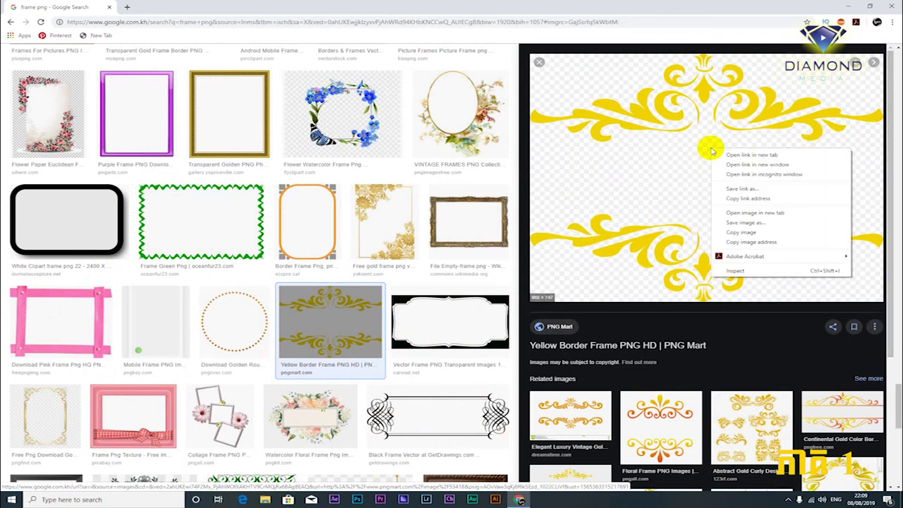
{"action": "left_click", "coordinate": [754, 223]}
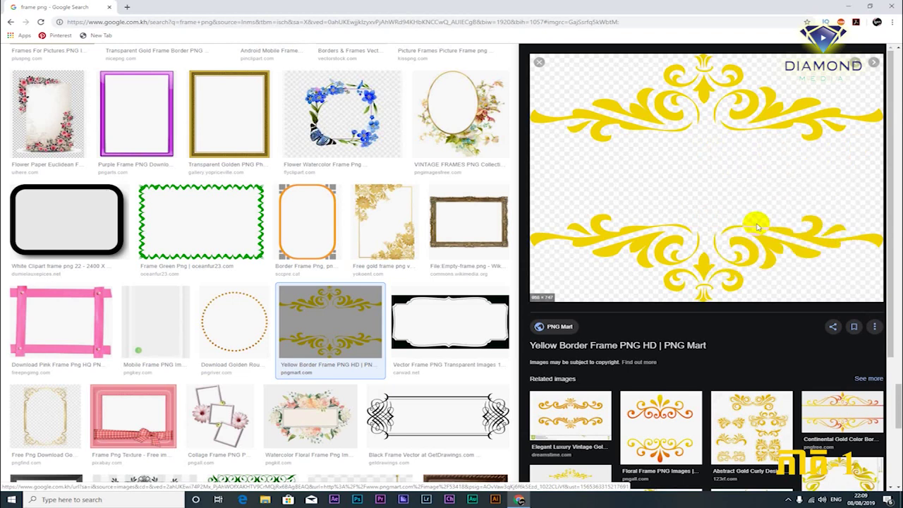
{"action": "key", "text": "Return"}
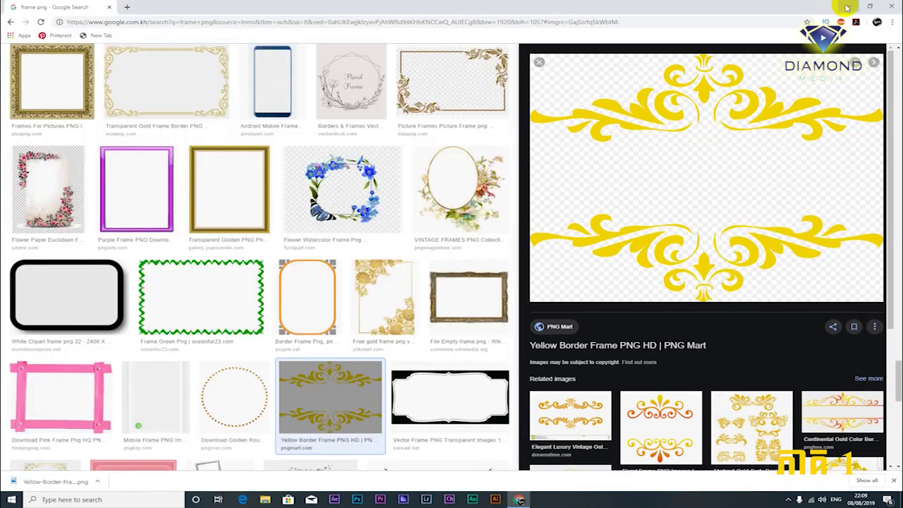
{"action": "left_click", "coordinate": [847, 7]}
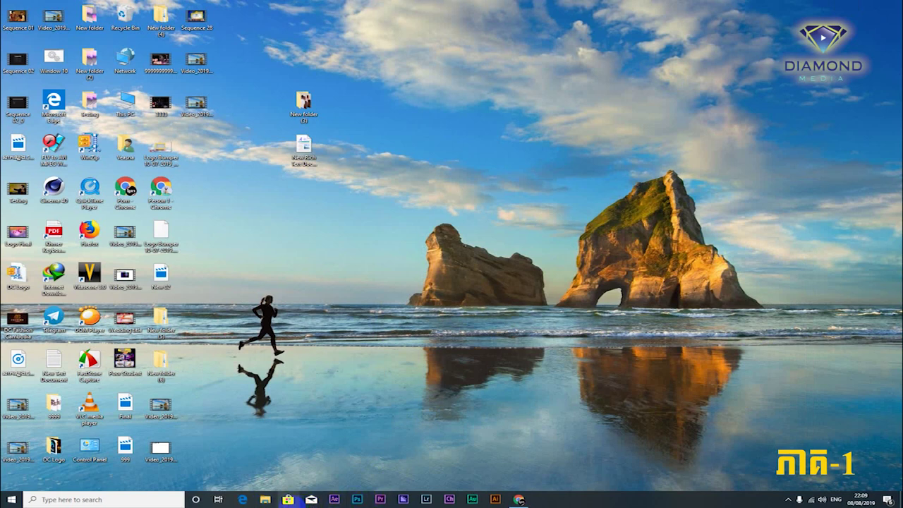
Step: Open the yellow border PNG in Photoshop and marquee-select its top ornament
{"action": "left_click", "coordinate": [357, 500]}
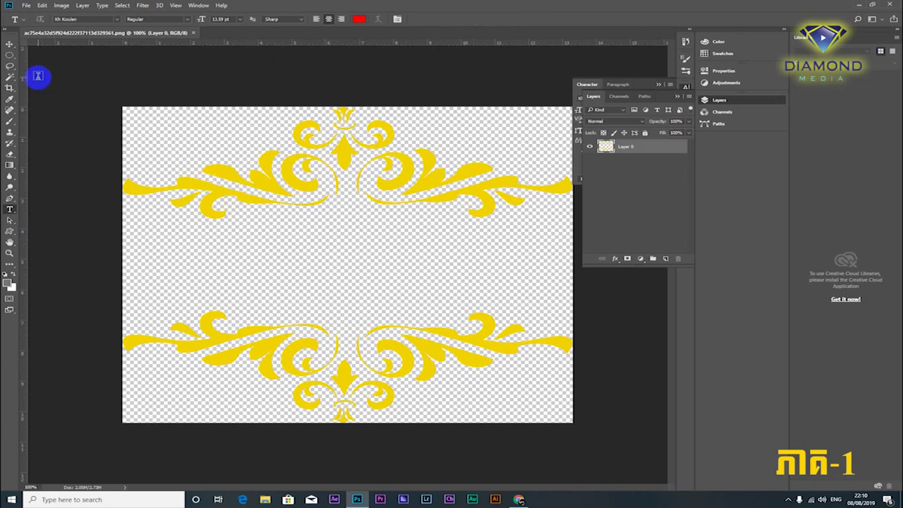
{"action": "left_click", "coordinate": [11, 57]}
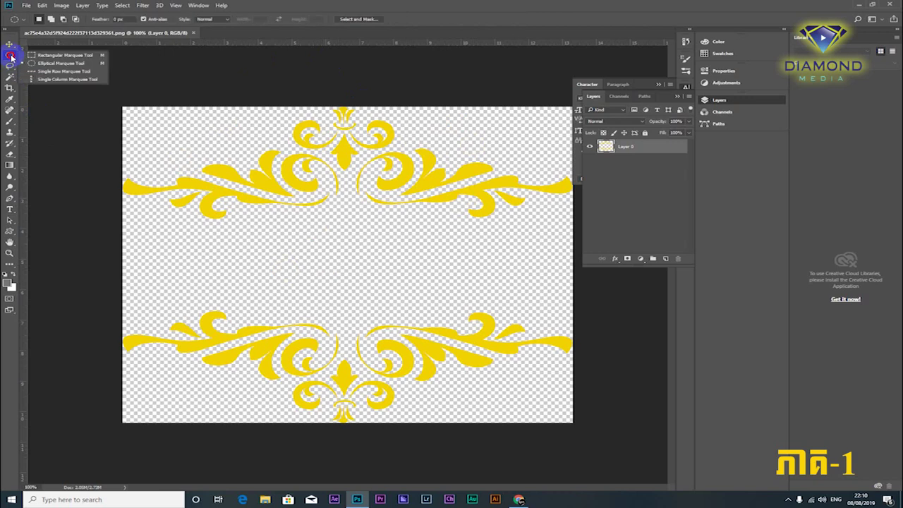
{"action": "left_click", "coordinate": [35, 56]}
{"action": "mouse_move", "coordinate": [232, 117]}
{"action": "left_mouse_down"}
{"action": "mouse_move", "coordinate": [621, 229]}
{"action": "mouse_move", "coordinate": [639, 224]}
{"action": "left_mouse_up"}
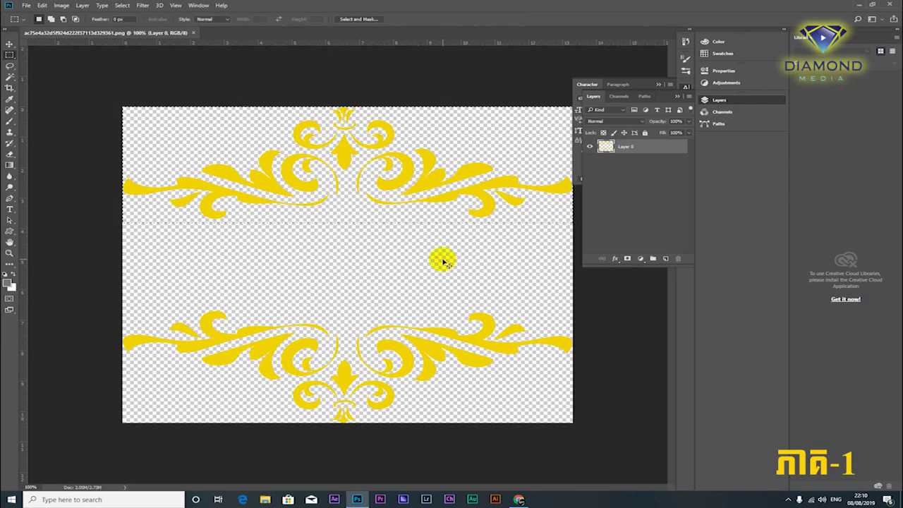
Step: Paste the copied ornament into a new clipboard-sized document
{"action": "key", "text": "ctrl+n"}
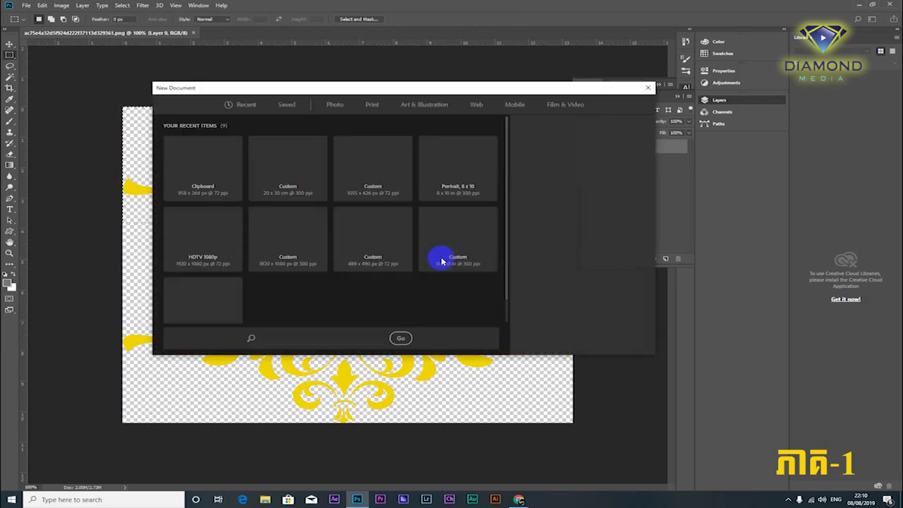
{"action": "key", "text": "Return"}
{"action": "key", "text": "ctrl+v"}
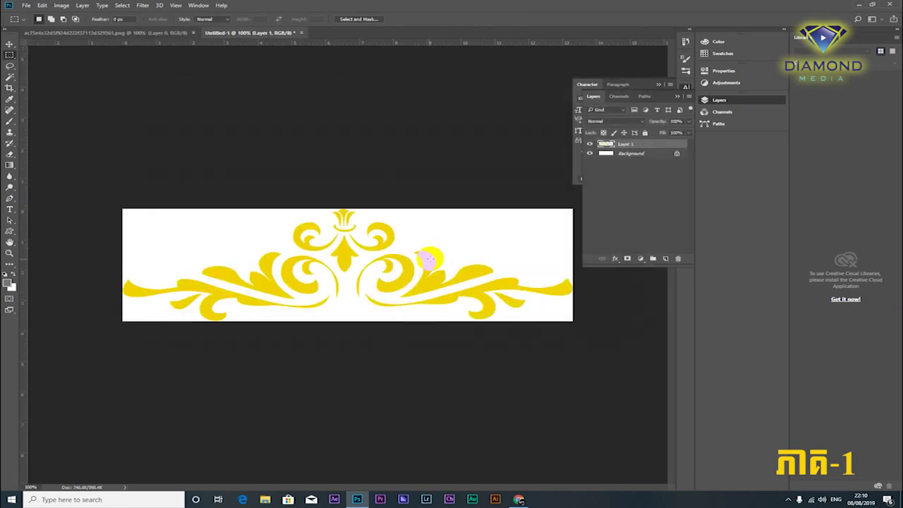
Step: Delete the white Background layer, leaving the ornament on a transparent background
{"action": "left_click_drag", "start_coordinate": [628, 154], "coordinate": [677, 258]}
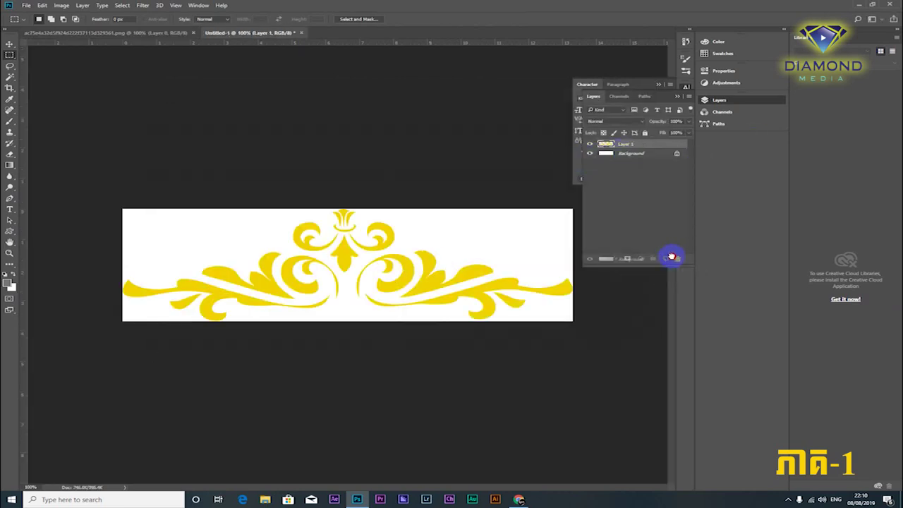
{"action": "left_click", "coordinate": [411, 275], "text": "ctrl"}
{"action": "left_click", "coordinate": [412, 275], "text": "ctrl"}
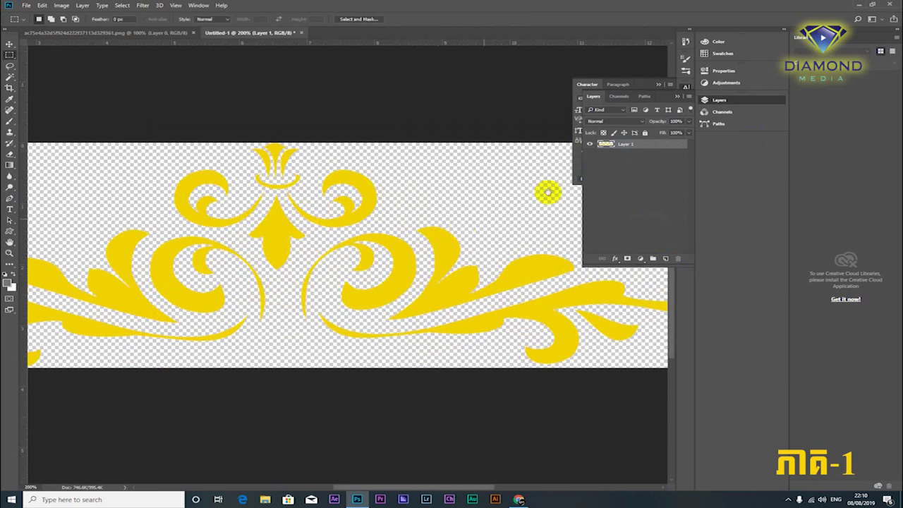
{"action": "key", "text": "ctrl+minus"}
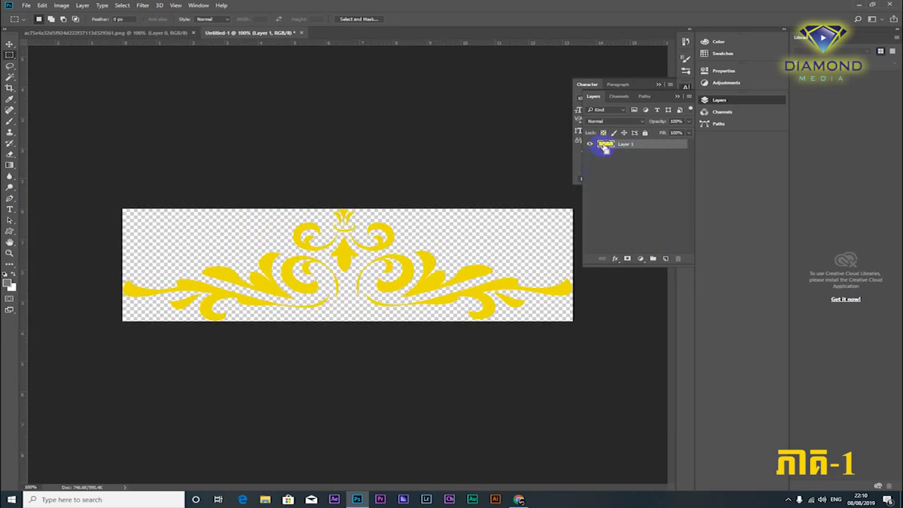
{"action": "left_click", "coordinate": [378, 277], "text": "ctrl"}
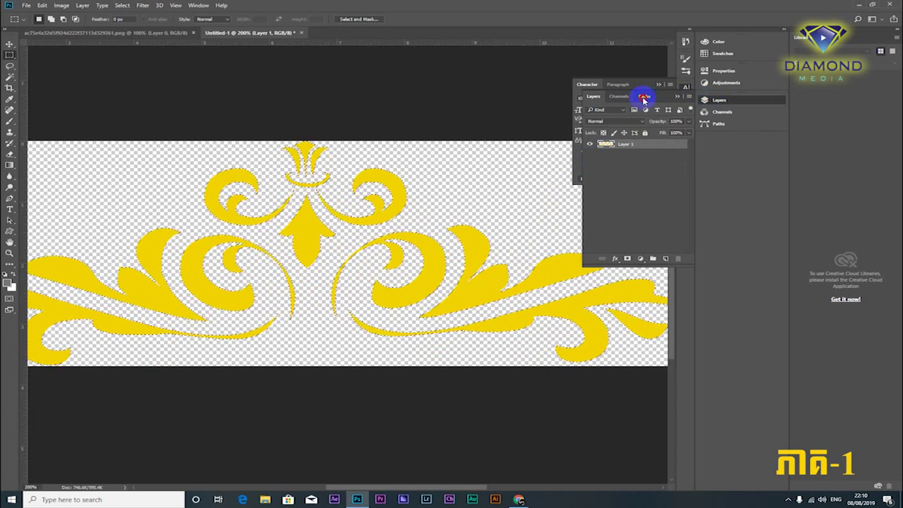
Step: Convert the ornament selection into a work path in the Paths panel
{"action": "left_click", "coordinate": [644, 98]}
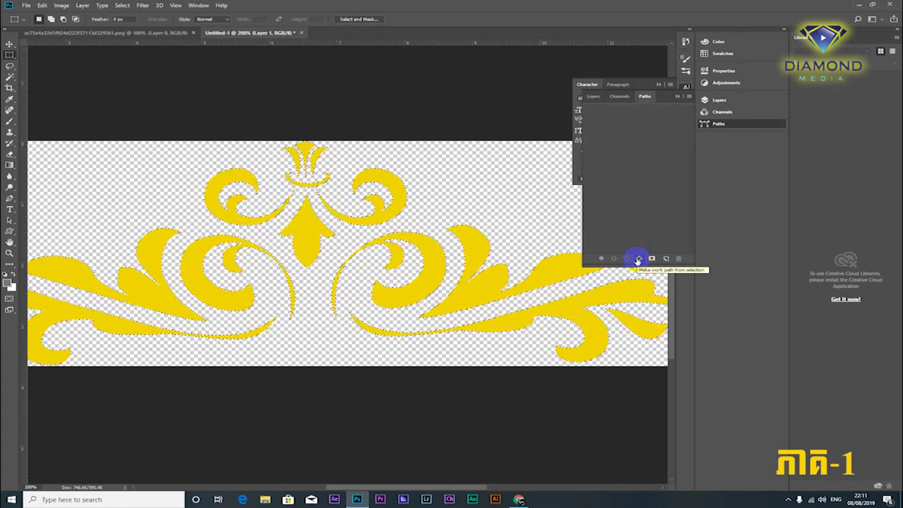
{"action": "left_click", "coordinate": [637, 259]}
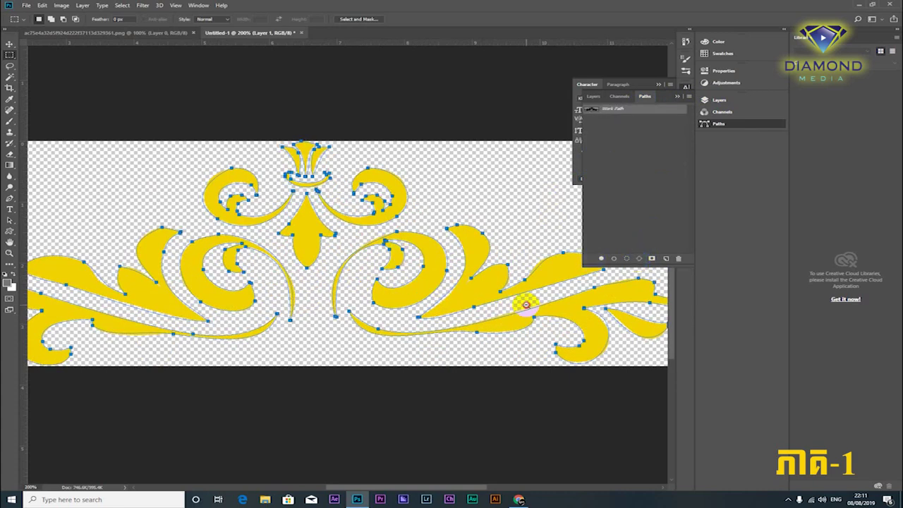
{"action": "left_click", "coordinate": [526, 305], "text": "alt"}
{"action": "left_click", "coordinate": [448, 285]}
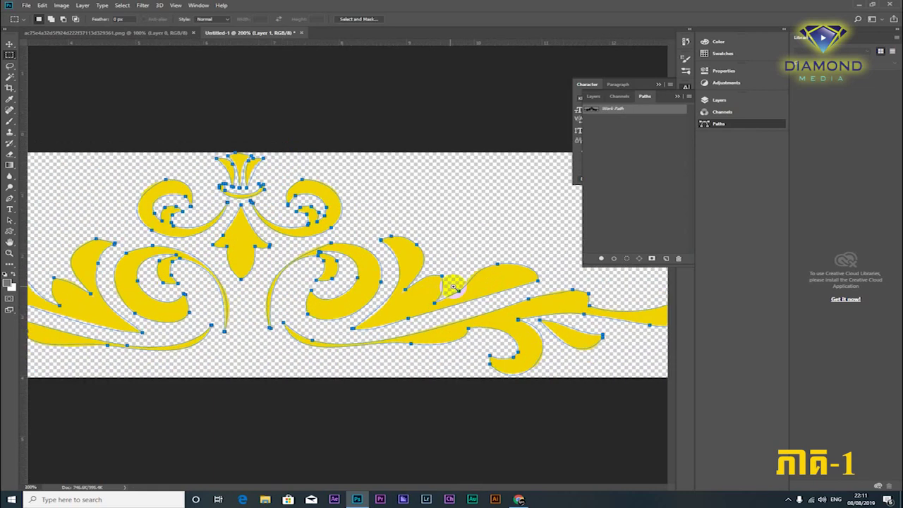
Step: Adjust an anchor point along the right curl's top edge with the Direct Selection tool
{"action": "mouse_move", "coordinate": [436, 285]}
{"action": "left_mouse_down"}
{"action": "mouse_move", "coordinate": [599, 302]}
{"action": "mouse_move", "coordinate": [393, 286]}
{"action": "left_mouse_up"}
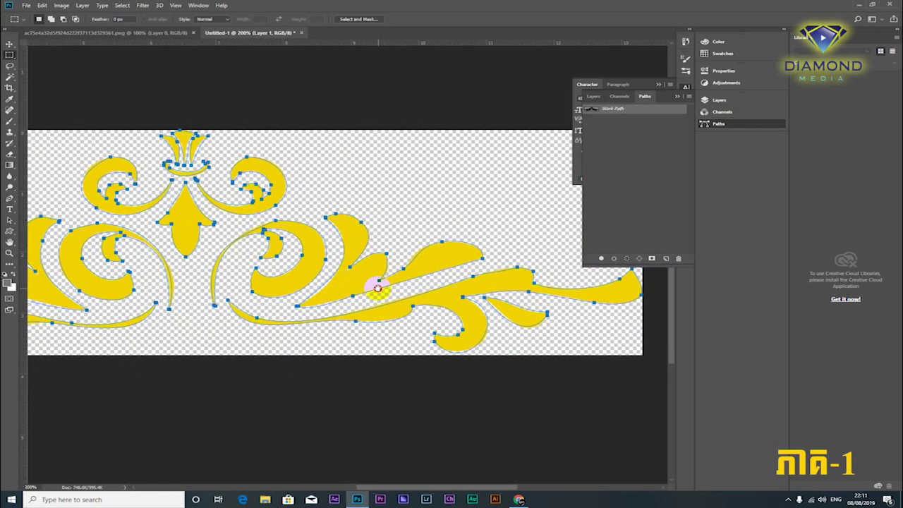
{"action": "left_click", "coordinate": [518, 319]}
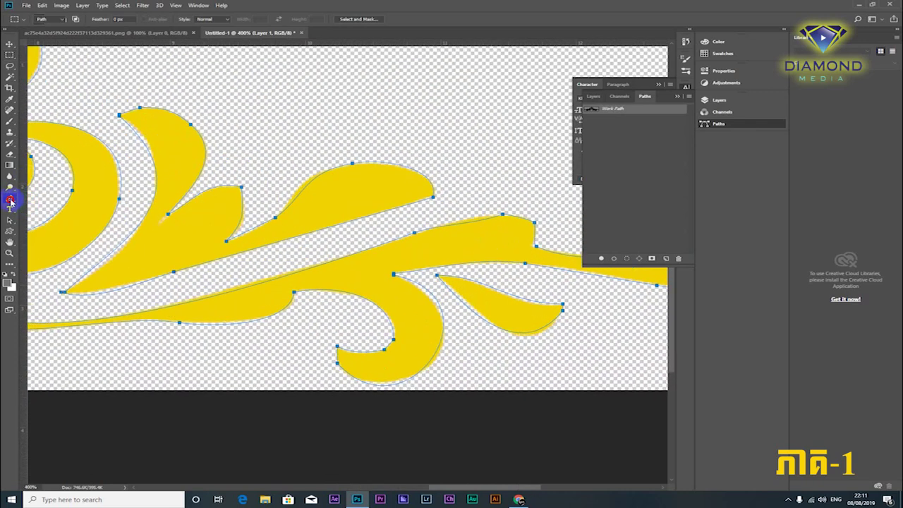
{"action": "right_click", "coordinate": [10, 200]}
{"action": "left_click", "coordinate": [37, 198]}
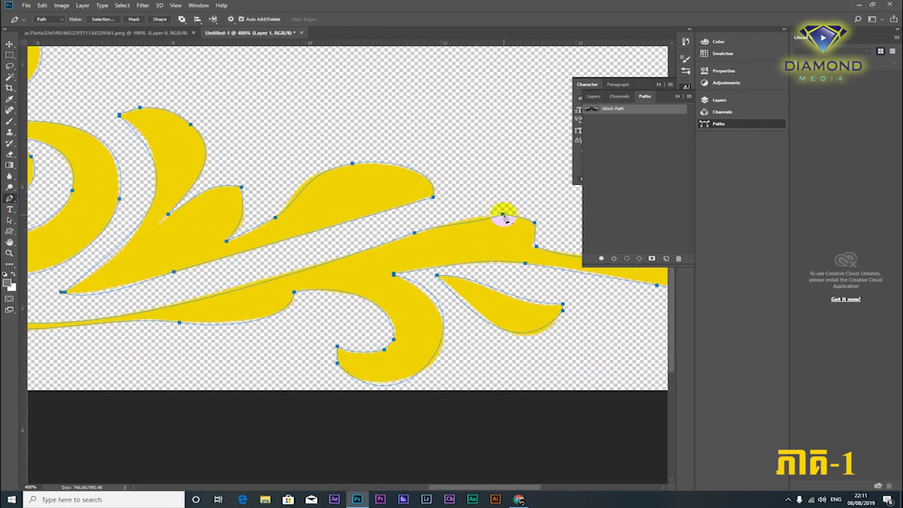
{"action": "left_click", "coordinate": [507, 215]}
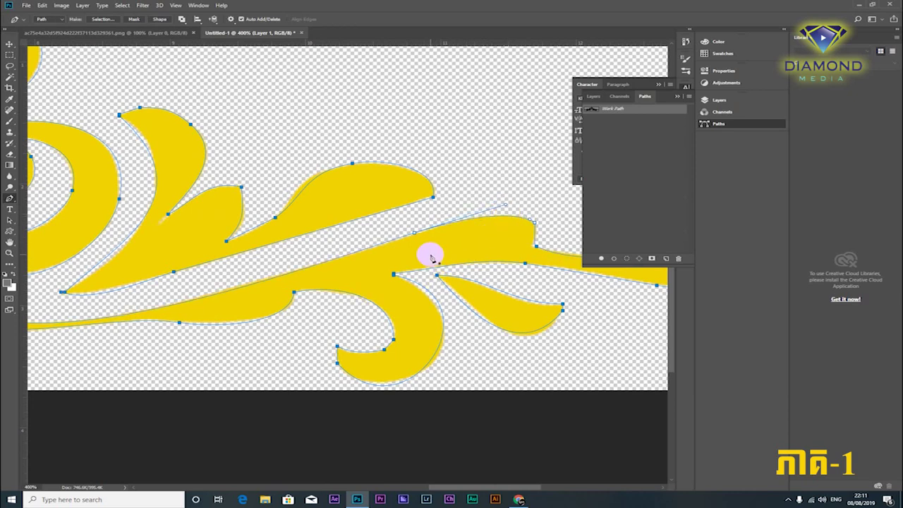
{"action": "scroll", "coordinate": [432, 259], "scroll_direction": "down", "scroll_amount": 1}
{"action": "scroll", "coordinate": [398, 317], "scroll_direction": "down", "scroll_amount": 2, "text": "alt"}
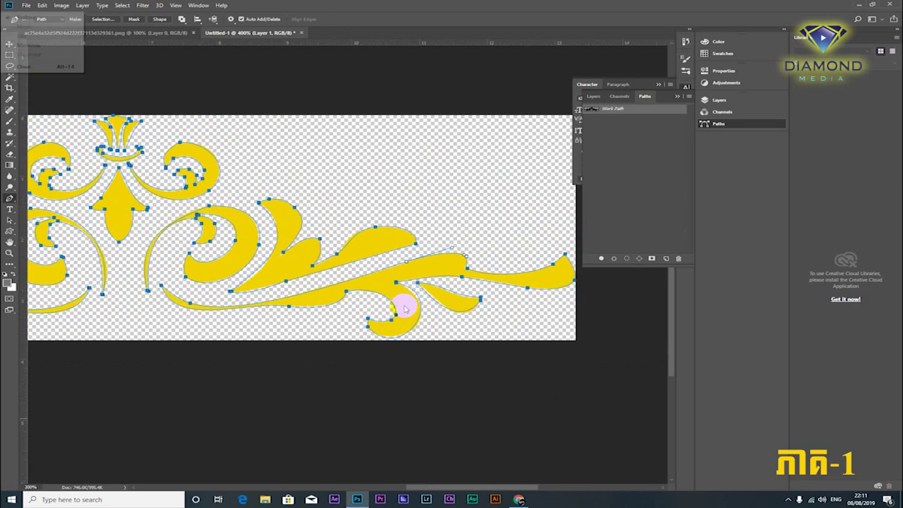
{"action": "scroll", "coordinate": [402, 302], "scroll_direction": "down", "scroll_amount": 2, "text": "alt"}
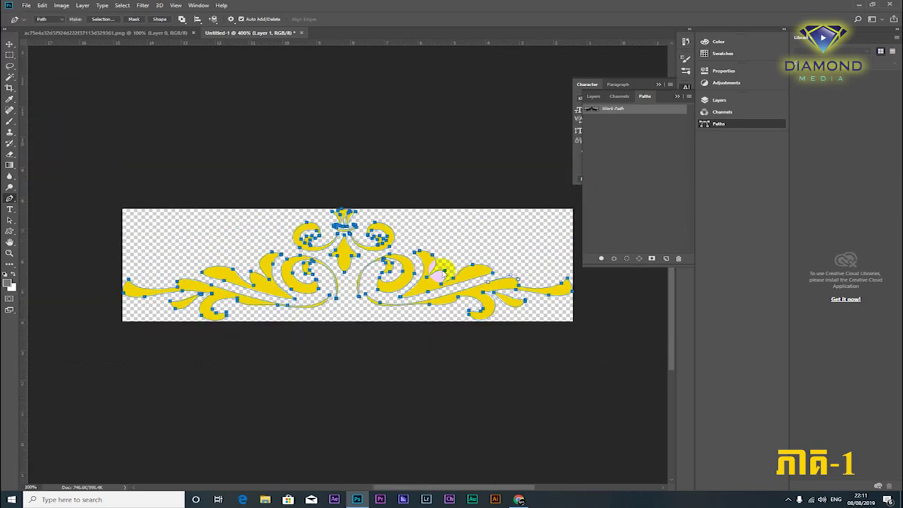
{"action": "left_click", "coordinate": [27, 9]}
{"action": "mouse_move", "coordinate": [37, 119]}
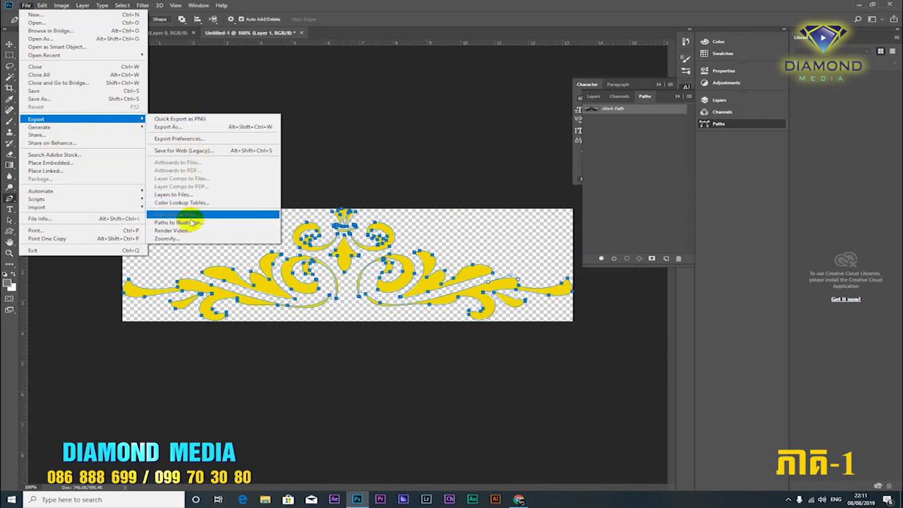
Step: Export the work path as an Illustrator .ai file into the Modern Frames folder
{"action": "left_click", "coordinate": [197, 225]}
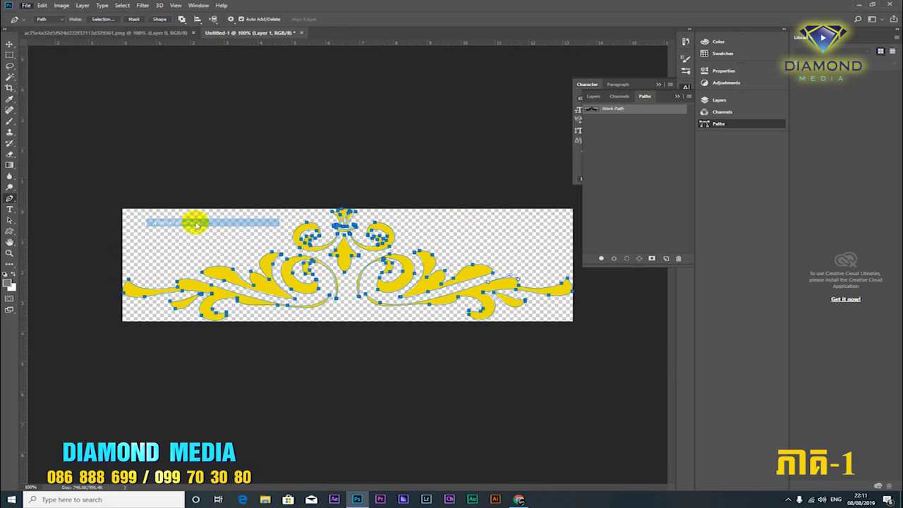
{"action": "left_click", "coordinate": [512, 168]}
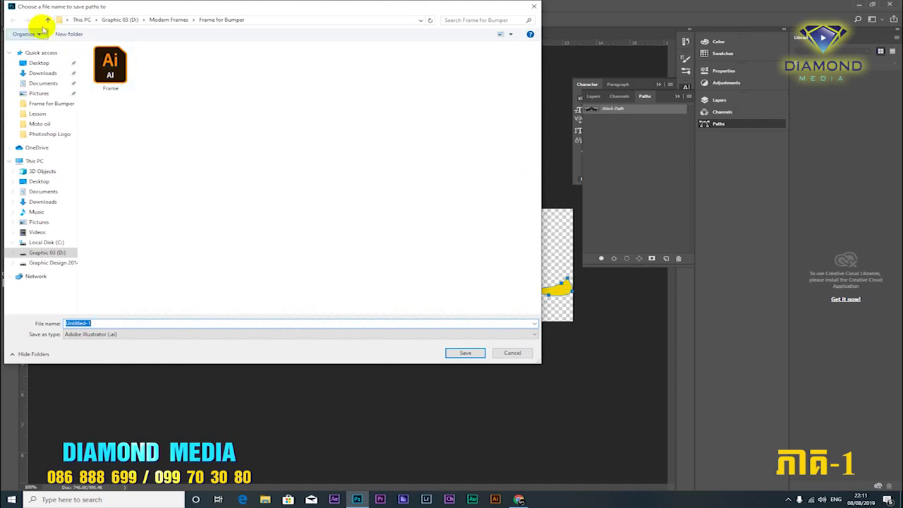
{"action": "left_click", "coordinate": [47, 21]}
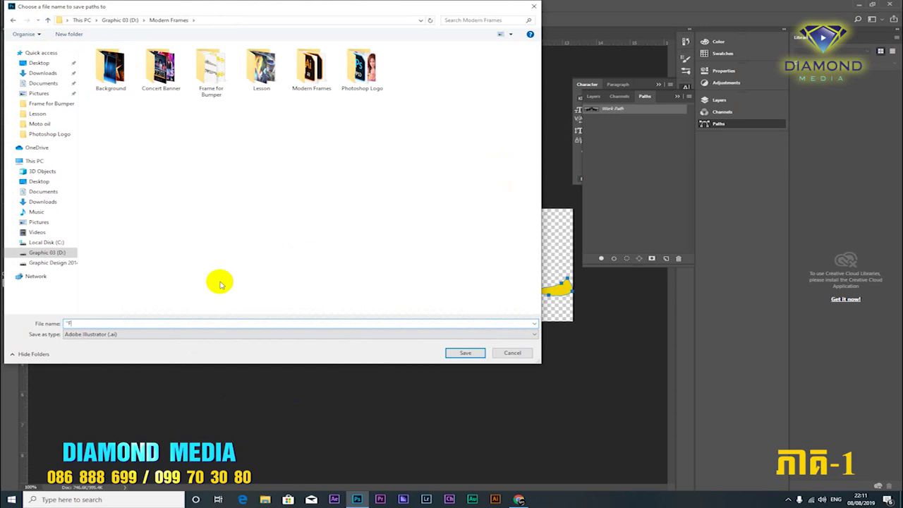
{"action": "type", "text": "F"}
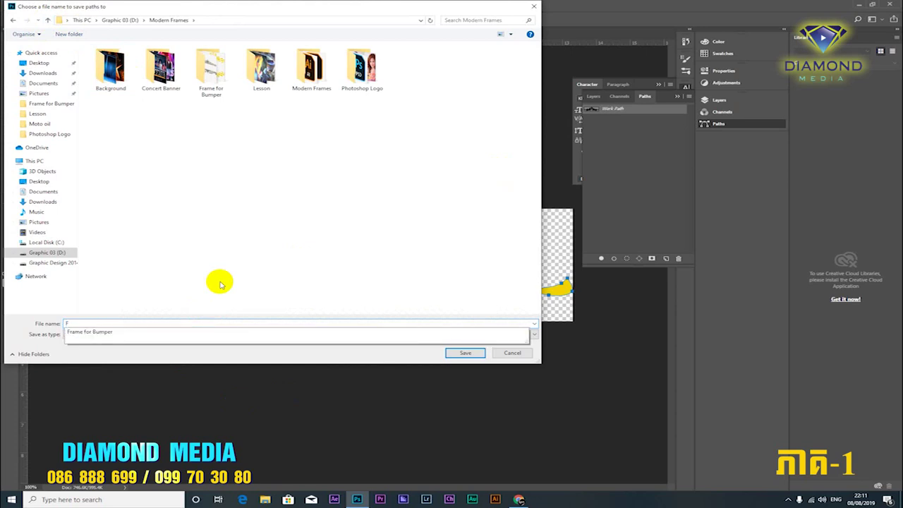
{"action": "key", "text": "BackSpace"}
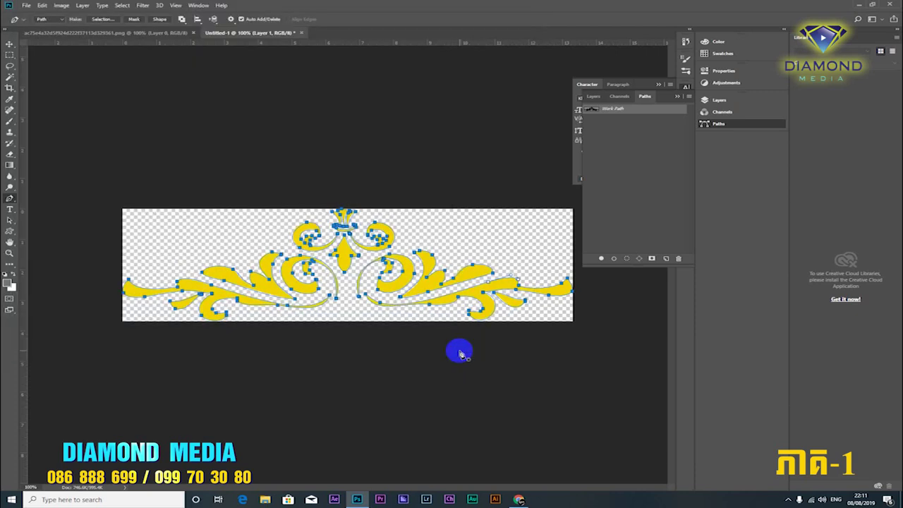
{"action": "left_click", "coordinate": [856, 4]}
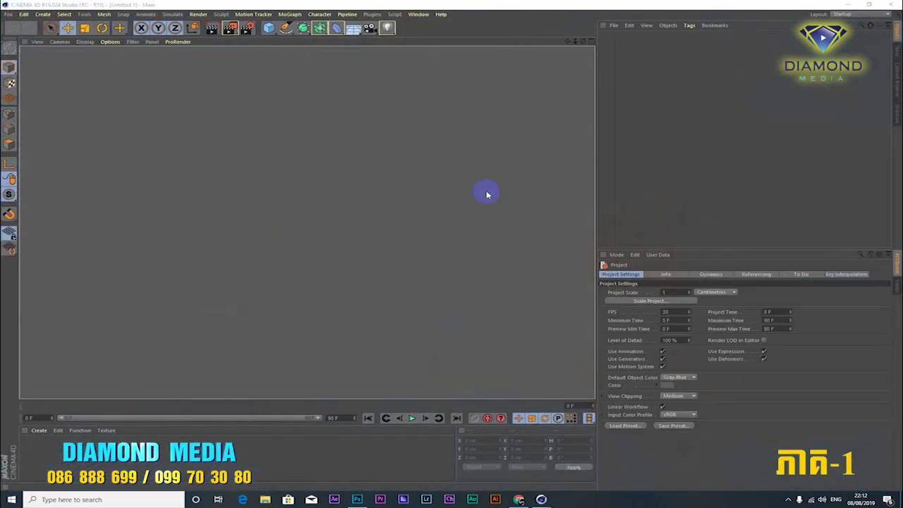
Step: Open Kbach Frame.ai from D:\Modern Frames and accept its import settings
{"action": "left_click", "coordinate": [526, 339]}
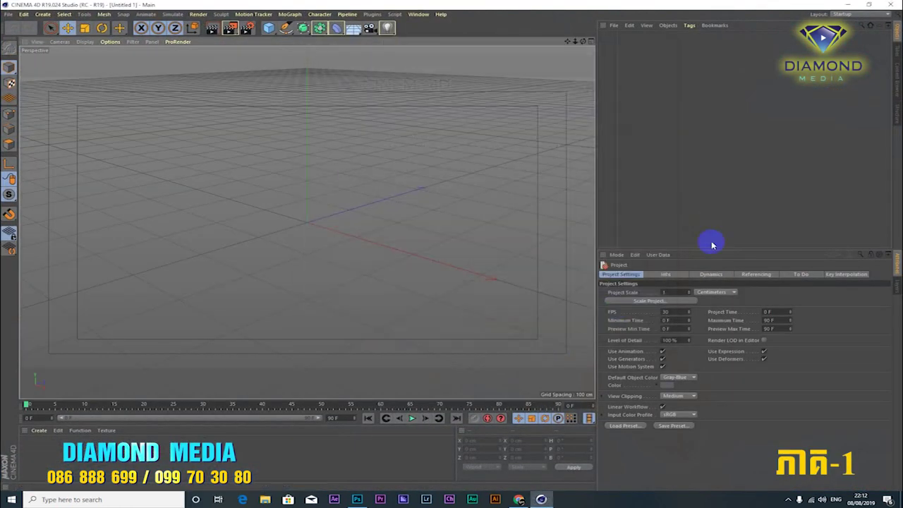
{"action": "left_click", "coordinate": [9, 14]}
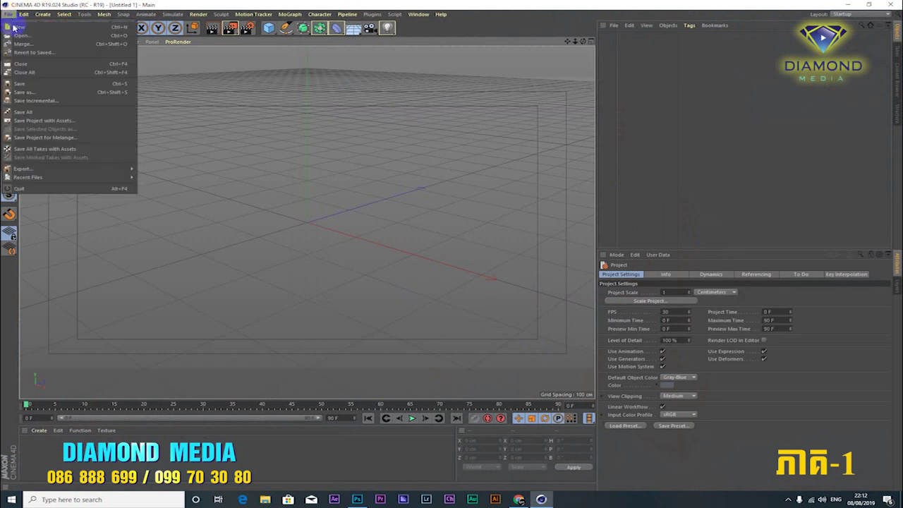
{"action": "left_click", "coordinate": [20, 35]}
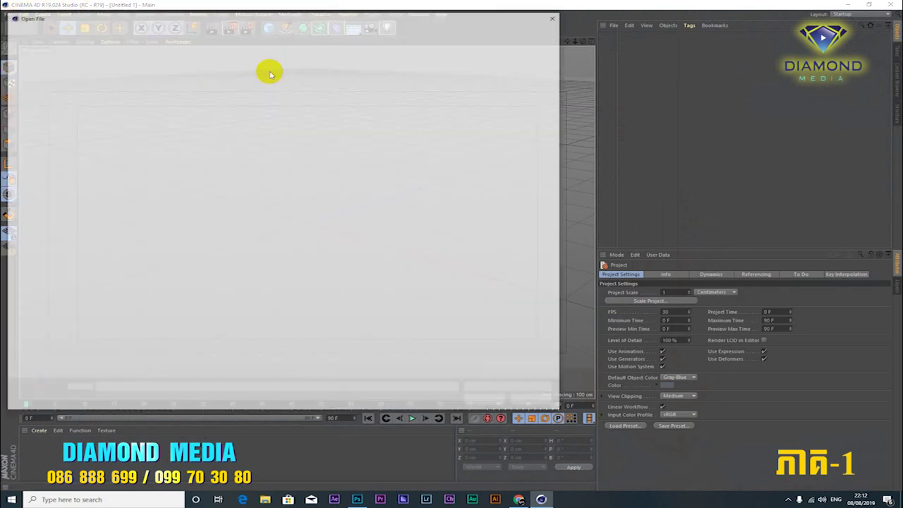
{"action": "left_click", "coordinate": [47, 261]}
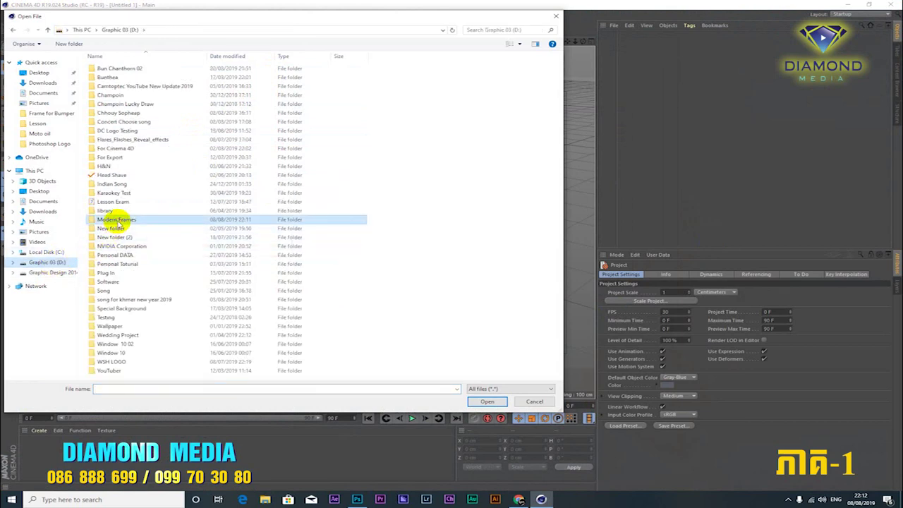
{"action": "double_click", "coordinate": [117, 221]}
{"action": "double_click", "coordinate": [321, 151]}
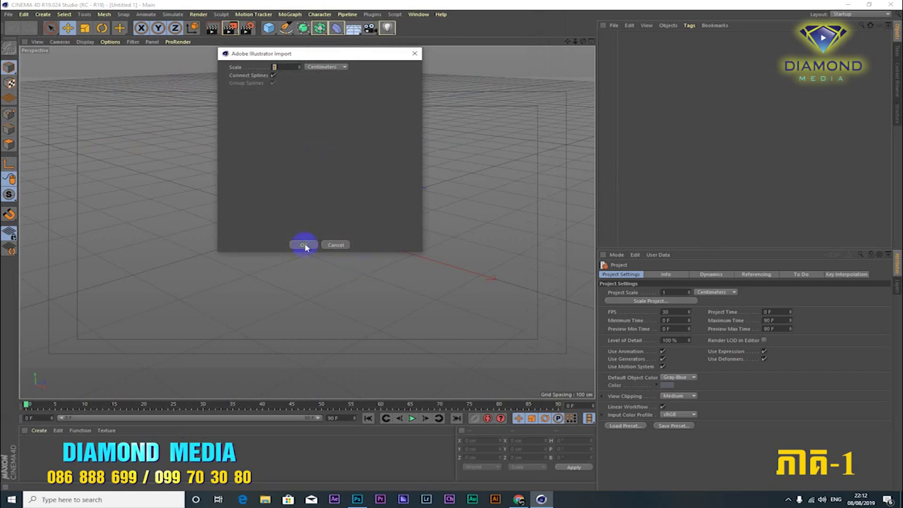
{"action": "left_click", "coordinate": [304, 245]}
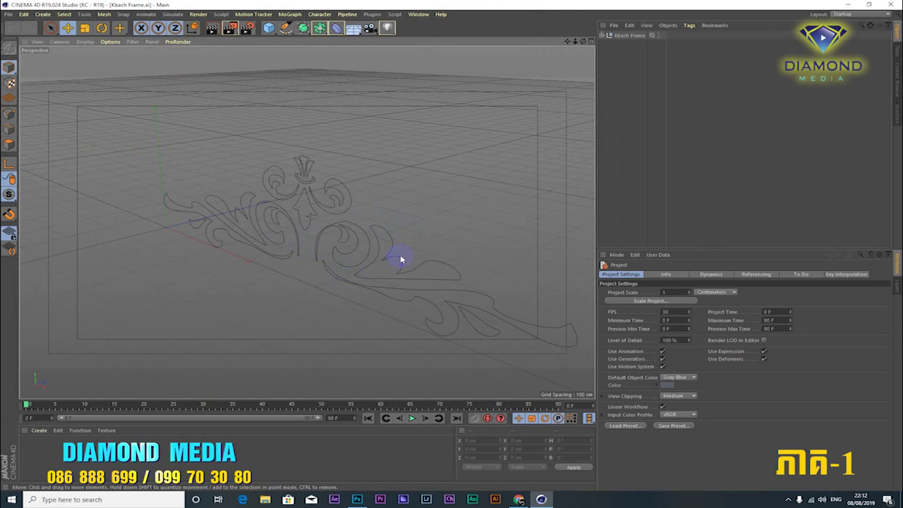
Step: Orbit to a front view of the Kbach Frame splines and add an Extrude generator
{"action": "mouse_move", "coordinate": [373, 281]}
{"action": "left_mouse_down", "text": "alt"}
{"action": "mouse_move", "coordinate": [427, 264]}
{"action": "mouse_move", "coordinate": [411, 270]}
{"action": "mouse_move", "coordinate": [407, 219]}
{"action": "mouse_move", "coordinate": [429, 176]}
{"action": "left_mouse_up", "text": "alt"}
{"action": "scroll", "coordinate": [407, 184], "scroll_direction": "down", "scroll_amount": 5}
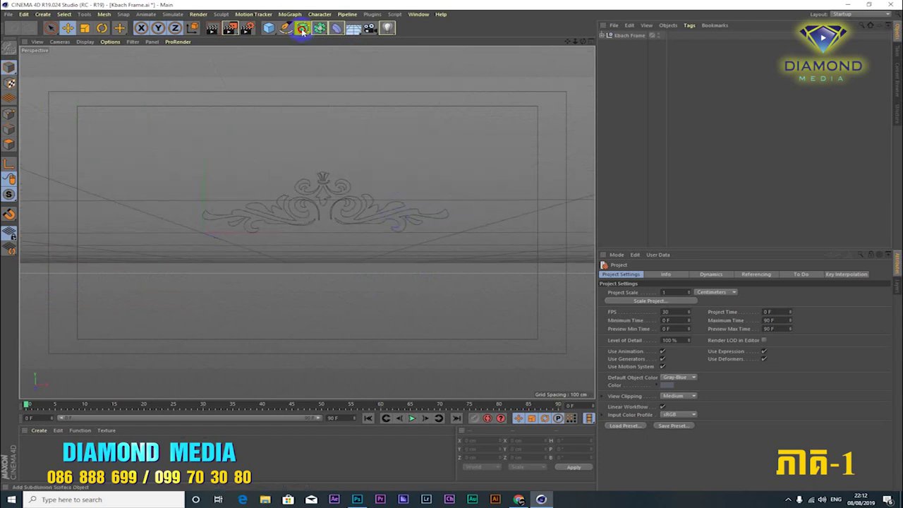
{"action": "left_click_drag", "start_coordinate": [303, 31], "coordinate": [412, 44]}
{"action": "left_click", "coordinate": [413, 43]}
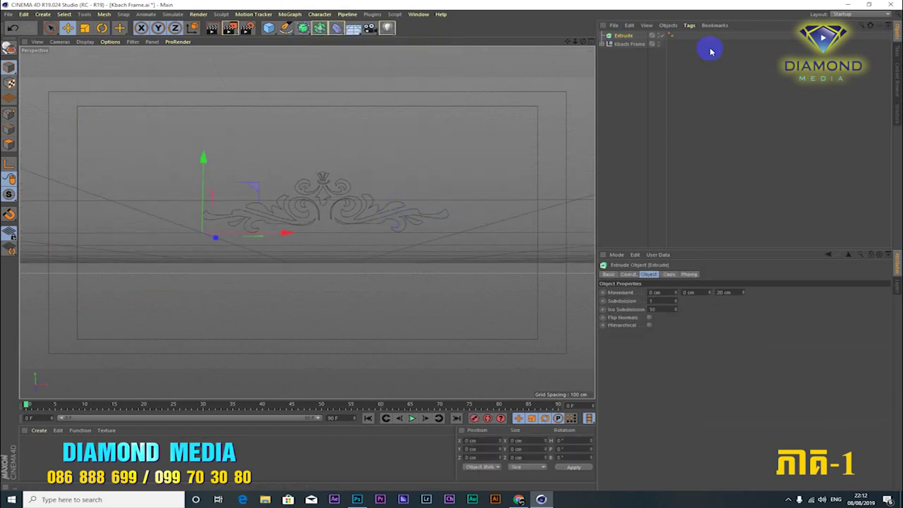
Step: Move all the Kbach Frame ornament paths inside the Extrude object
{"action": "left_click", "coordinate": [609, 44]}
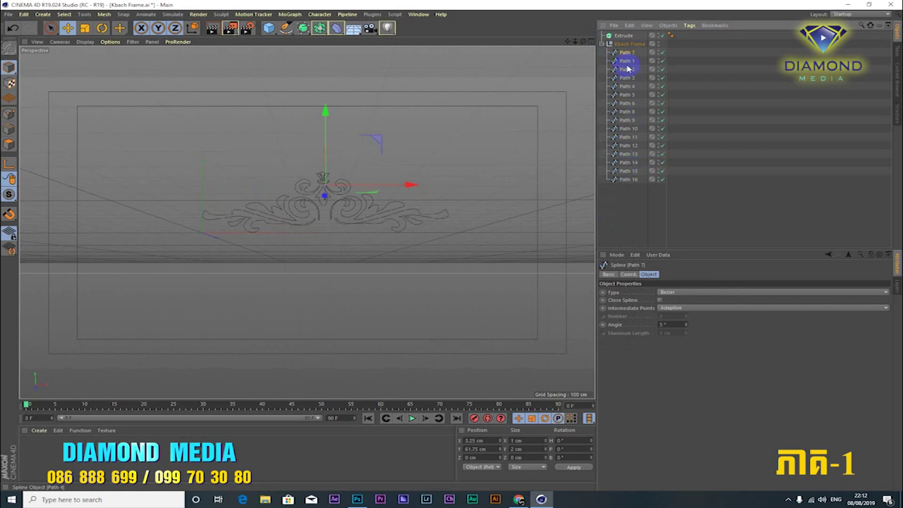
{"action": "left_click", "coordinate": [625, 179], "text": "shift"}
{"action": "left_click_drag", "start_coordinate": [627, 58], "coordinate": [626, 38]}
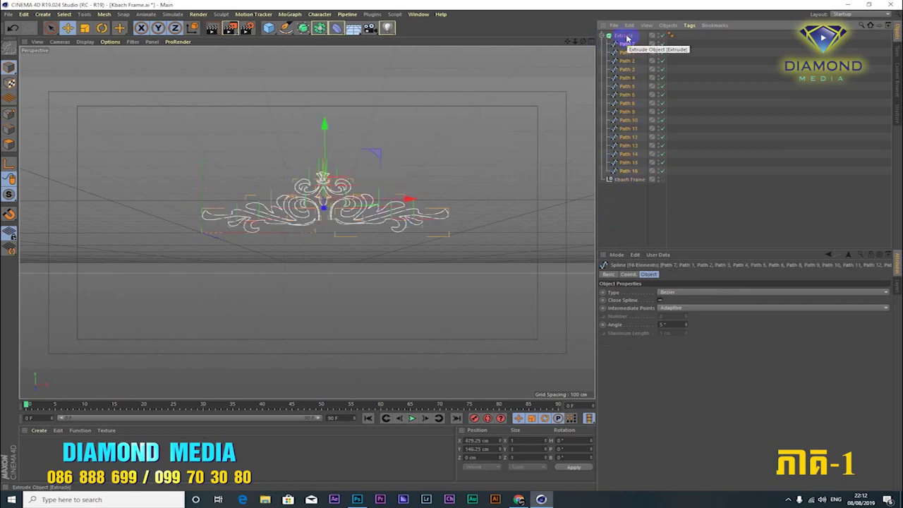
{"action": "left_click", "coordinate": [625, 36]}
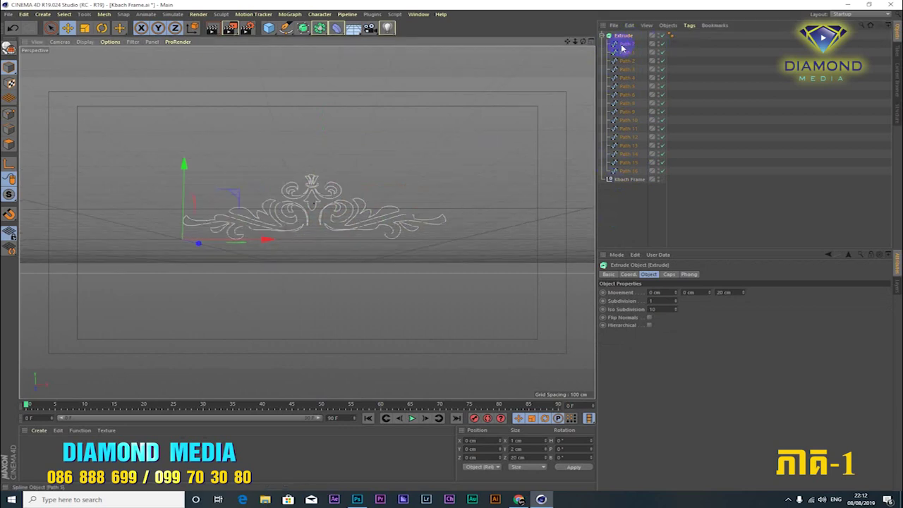
{"action": "scroll", "coordinate": [496, 121], "scroll_direction": "up", "scroll_amount": 1}
{"action": "scroll", "coordinate": [493, 119], "scroll_direction": "up", "scroll_amount": 1}
{"action": "scroll", "coordinate": [468, 133], "scroll_direction": "up", "scroll_amount": 2}
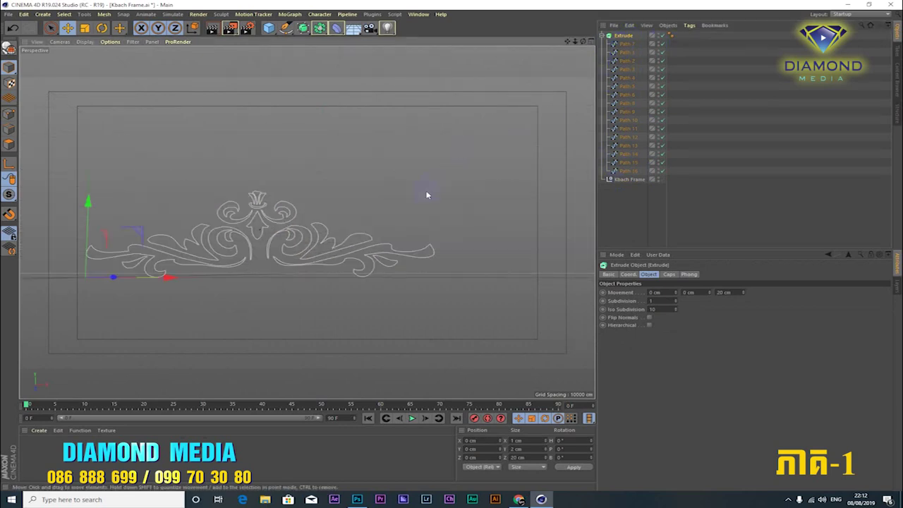
Step: Delete the empty Kbach Frame group and enable Hierarchical on the Extrude
{"action": "left_click", "coordinate": [635, 179]}
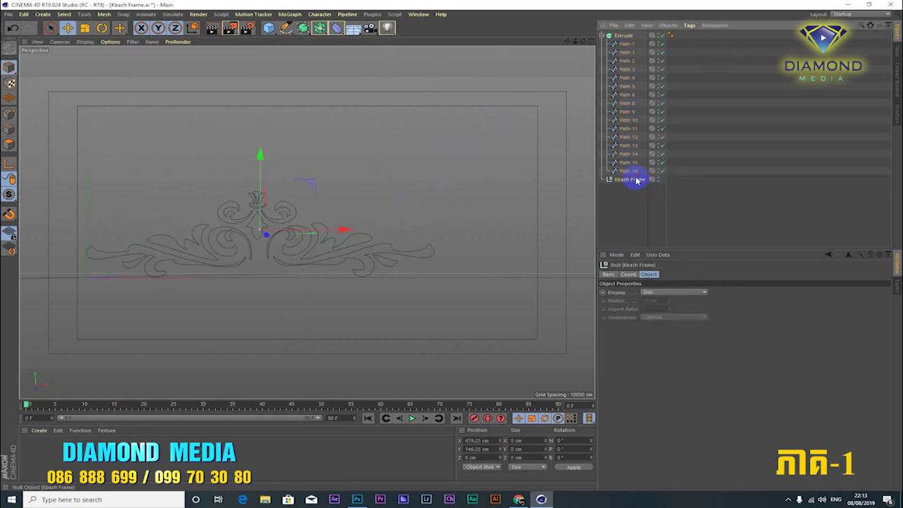
{"action": "key", "text": "Delete"}
{"action": "left_click", "coordinate": [624, 35]}
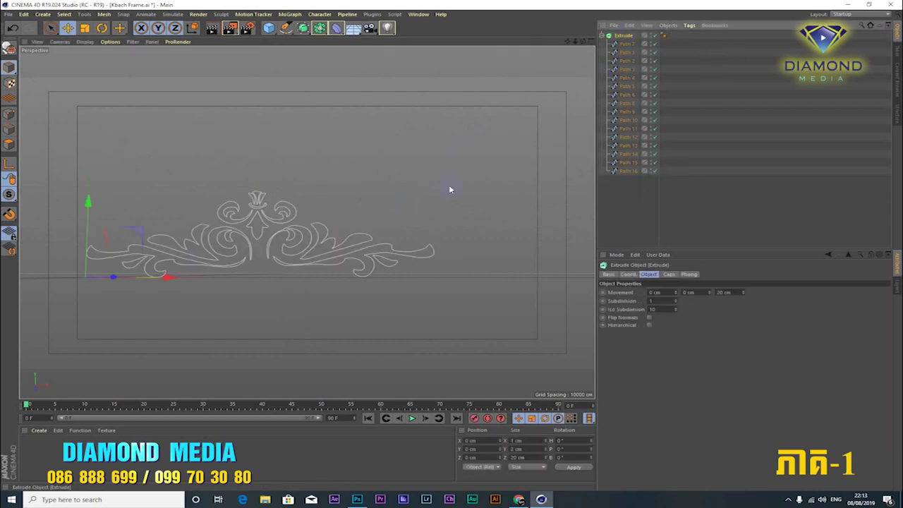
{"action": "left_click_drag", "start_coordinate": [387, 225], "coordinate": [423, 189], "text": "alt"}
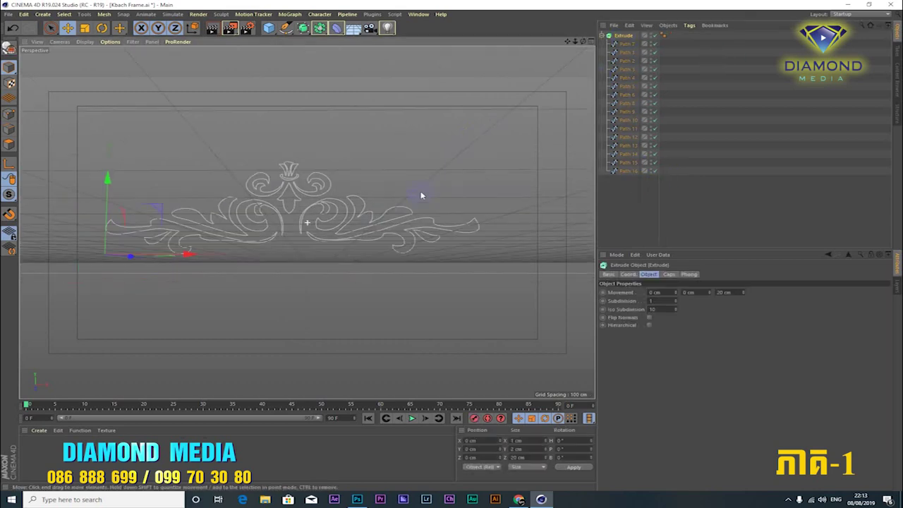
{"action": "left_click", "coordinate": [650, 325]}
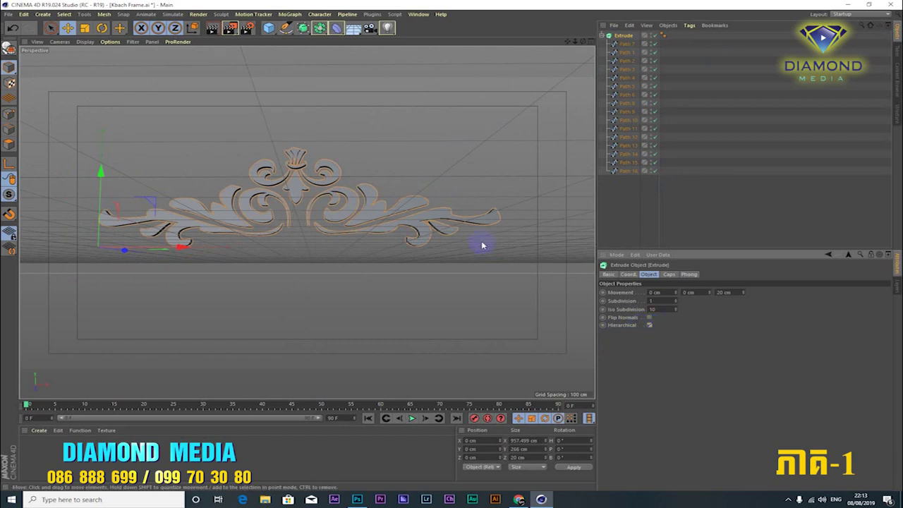
Step: Set the Extrude movement depth to 60 cm and view the thicker ornament
{"action": "scroll", "coordinate": [482, 244], "scroll_direction": "up", "scroll_amount": 2}
{"action": "scroll", "coordinate": [434, 244], "scroll_direction": "up", "scroll_amount": 1}
{"action": "scroll", "coordinate": [480, 244], "scroll_direction": "up", "scroll_amount": 2}
{"action": "scroll", "coordinate": [462, 223], "scroll_direction": "down", "scroll_amount": 3}
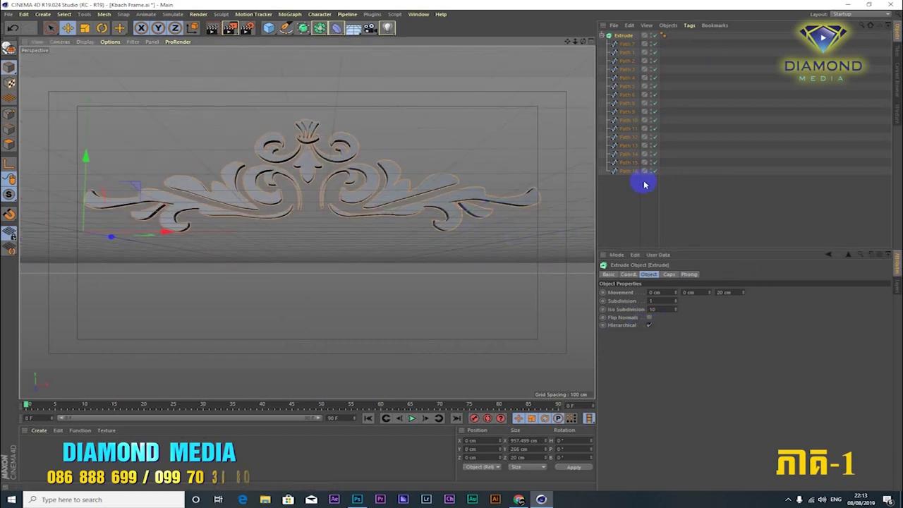
{"action": "mouse_move", "coordinate": [517, 181]}
{"action": "left_mouse_down", "text": "alt"}
{"action": "mouse_move", "coordinate": [444, 197]}
{"action": "mouse_move", "coordinate": [488, 207]}
{"action": "mouse_move", "coordinate": [494, 258]}
{"action": "left_mouse_up", "text": "alt"}
{"action": "left_click", "coordinate": [739, 291]}
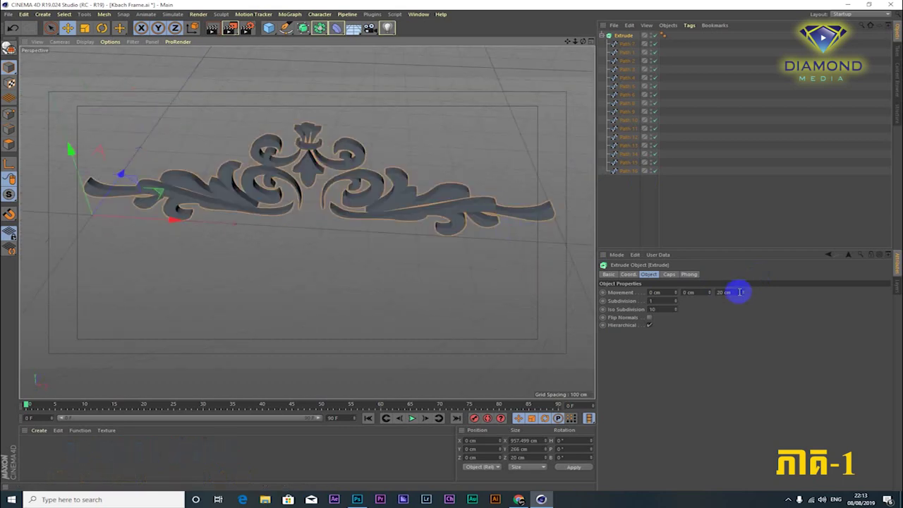
{"action": "type", "text": "60"}
{"action": "key", "text": "Return"}
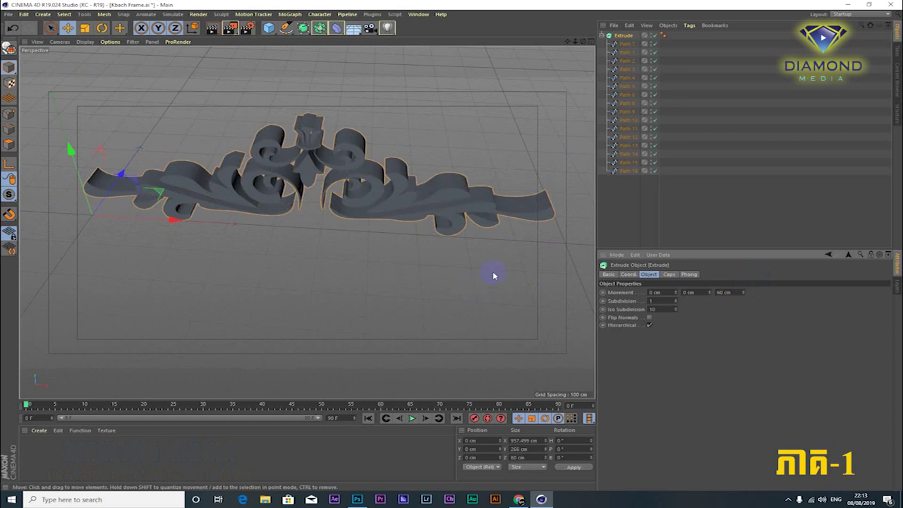
{"action": "mouse_move", "coordinate": [413, 213]}
{"action": "left_mouse_down", "text": "alt"}
{"action": "mouse_move", "coordinate": [300, 229]}
{"action": "mouse_move", "coordinate": [236, 176]}
{"action": "mouse_move", "coordinate": [377, 145]}
{"action": "mouse_move", "coordinate": [477, 184]}
{"action": "mouse_move", "coordinate": [386, 167]}
{"action": "mouse_move", "coordinate": [242, 198]}
{"action": "mouse_move", "coordinate": [163, 169]}
{"action": "mouse_move", "coordinate": [224, 181]}
{"action": "mouse_move", "coordinate": [228, 240]}
{"action": "mouse_move", "coordinate": [402, 261]}
{"action": "mouse_move", "coordinate": [413, 207]}
{"action": "mouse_move", "coordinate": [372, 144]}
{"action": "left_mouse_up", "text": "alt"}
{"action": "mouse_move", "coordinate": [413, 206]}
{"action": "middle_mouse_down", "text": "alt"}
{"action": "mouse_move", "coordinate": [411, 118]}
{"action": "mouse_move", "coordinate": [389, 146]}
{"action": "mouse_move", "coordinate": [400, 145]}
{"action": "middle_mouse_up", "text": "alt"}
{"action": "left_click_drag", "start_coordinate": [399, 145], "coordinate": [408, 161], "text": "alt"}
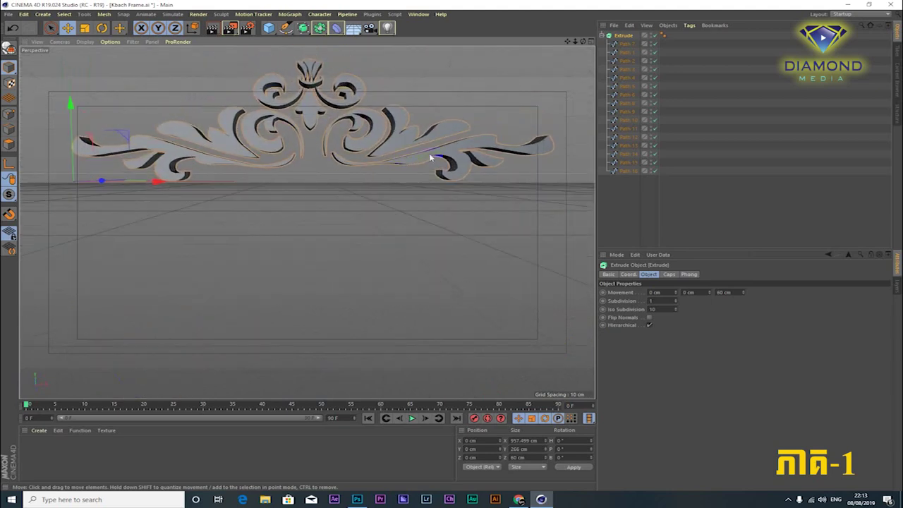
Step: Give the extrusion's front (Start) cap a Fillet Cap with radius 1
{"action": "left_click", "coordinate": [667, 275]}
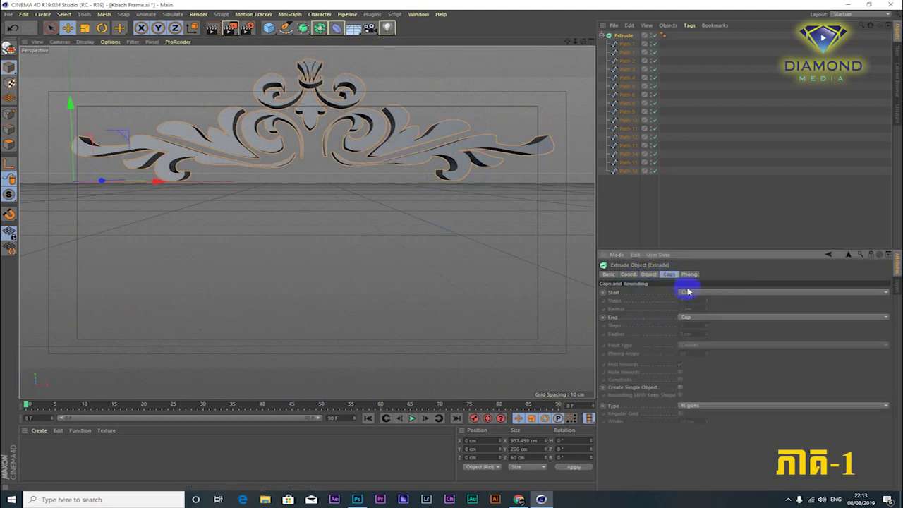
{"action": "left_click", "coordinate": [692, 292]}
{"action": "left_click", "coordinate": [691, 319]}
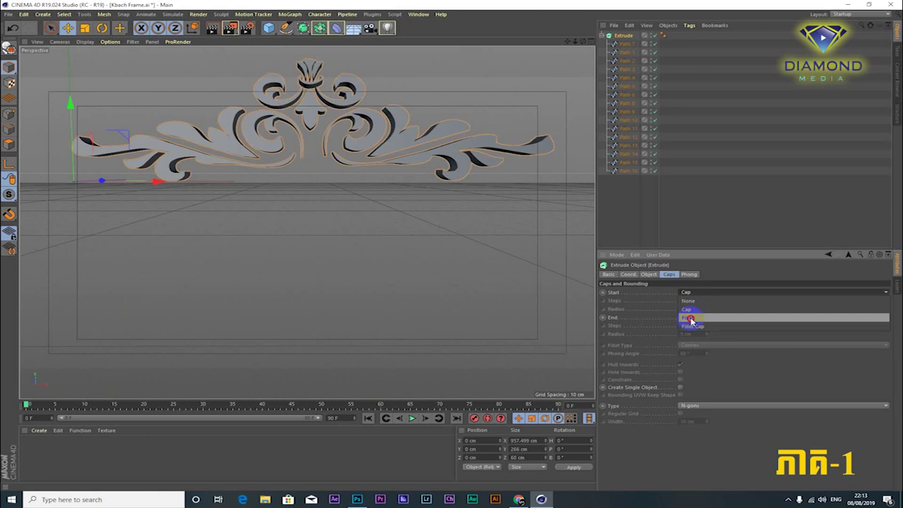
{"action": "scroll", "coordinate": [571, 264], "scroll_direction": "up", "scroll_amount": 1}
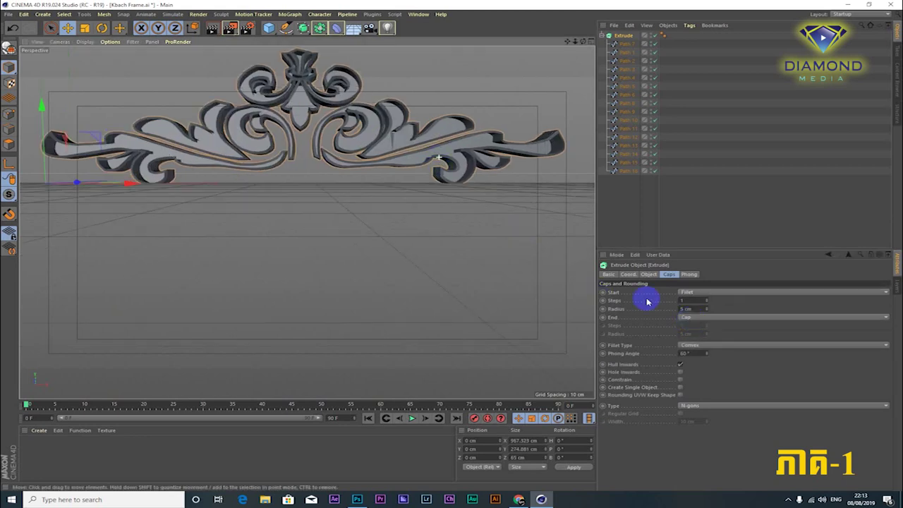
{"action": "left_click", "coordinate": [691, 292]}
{"action": "left_click", "coordinate": [690, 326]}
{"action": "scroll", "coordinate": [478, 193], "scroll_direction": "up", "scroll_amount": 2}
{"action": "scroll", "coordinate": [475, 215], "scroll_direction": "up", "scroll_amount": 1}
{"action": "double_click", "coordinate": [688, 309]}
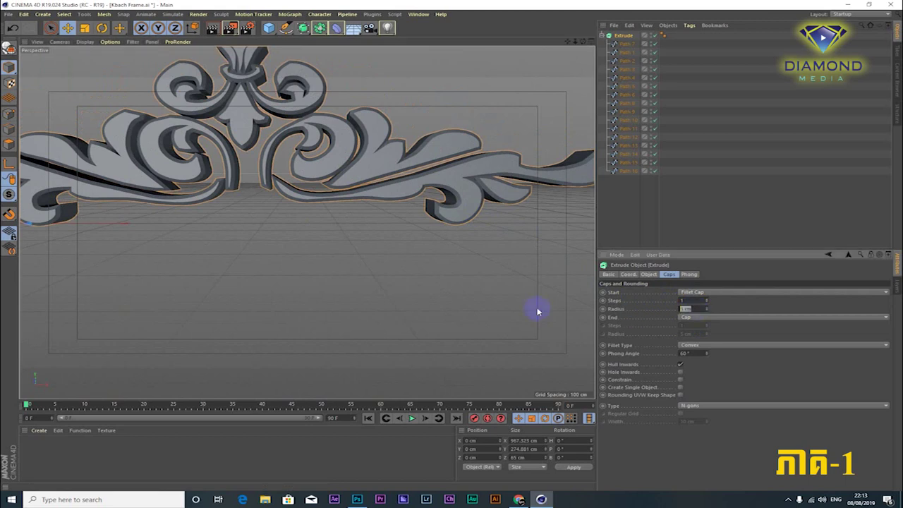
{"action": "type", "text": "1"}
{"action": "key", "text": "Return"}
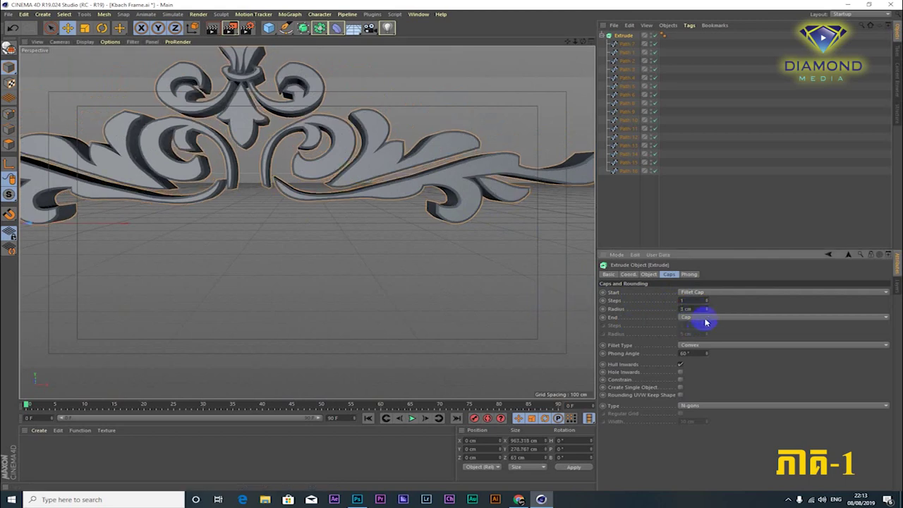
Step: Set the back (End) cap to Fillet Cap too, then orbit down to inspect the rounded ornament
{"action": "left_click", "coordinate": [695, 316]}
{"action": "left_click", "coordinate": [697, 351]}
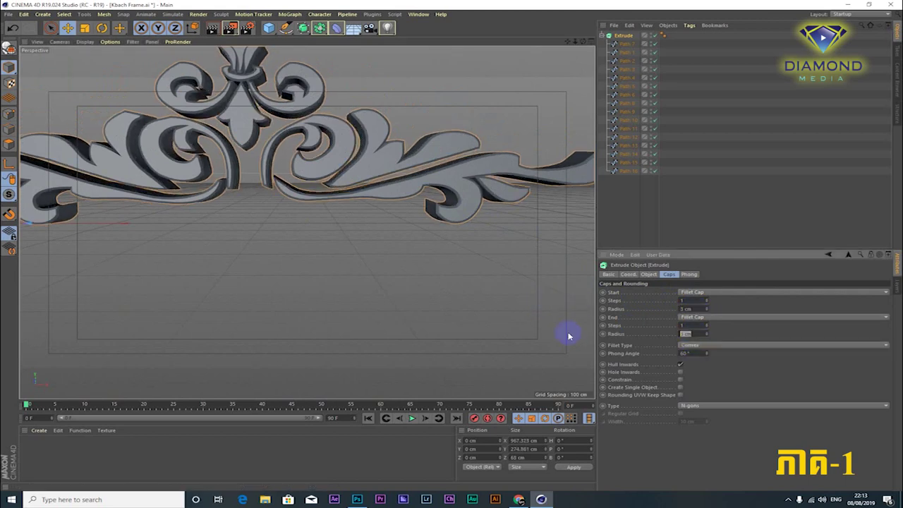
{"action": "scroll", "coordinate": [369, 182], "scroll_direction": "down", "scroll_amount": 3}
{"action": "scroll", "coordinate": [370, 177], "scroll_direction": "down", "scroll_amount": 2}
{"action": "scroll", "coordinate": [373, 166], "scroll_direction": "down", "scroll_amount": 2}
{"action": "scroll", "coordinate": [374, 158], "scroll_direction": "down", "scroll_amount": 2}
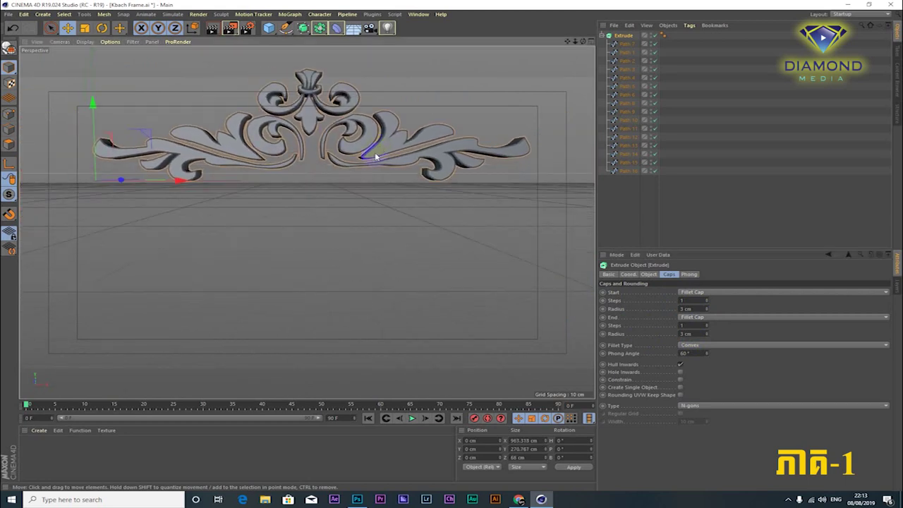
{"action": "scroll", "coordinate": [374, 155], "scroll_direction": "down", "scroll_amount": 2}
{"action": "scroll", "coordinate": [369, 151], "scroll_direction": "down", "scroll_amount": 2}
{"action": "scroll", "coordinate": [356, 166], "scroll_direction": "down", "scroll_amount": 2}
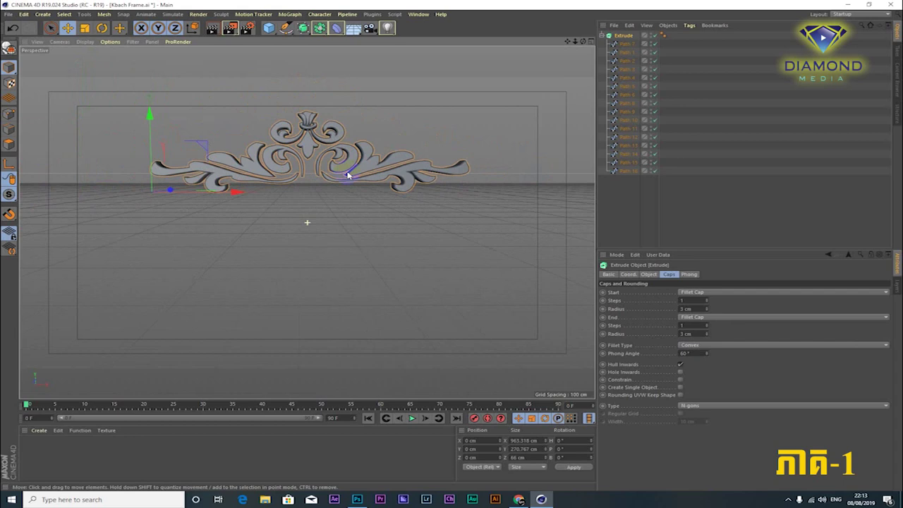
{"action": "left_click_drag", "start_coordinate": [347, 175], "coordinate": [348, 152], "text": "alt"}
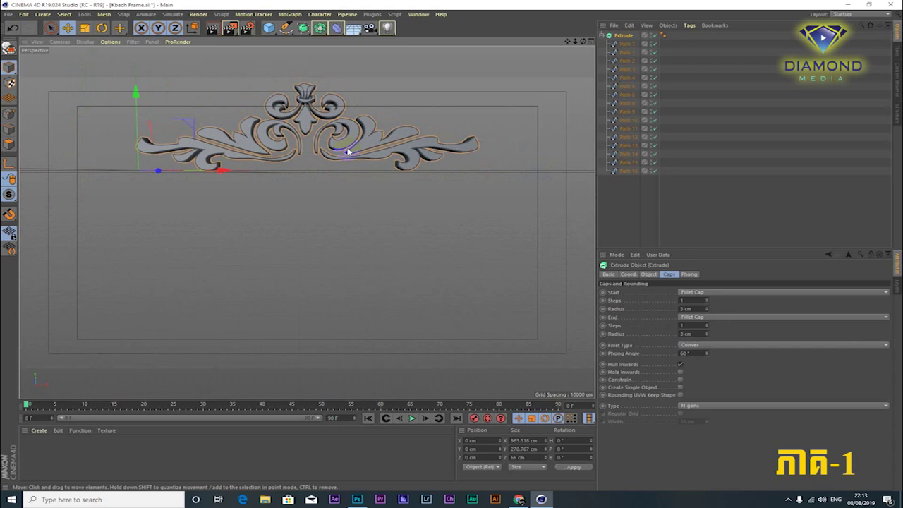
{"action": "left_click_drag", "start_coordinate": [347, 151], "coordinate": [351, 139], "text": "alt"}
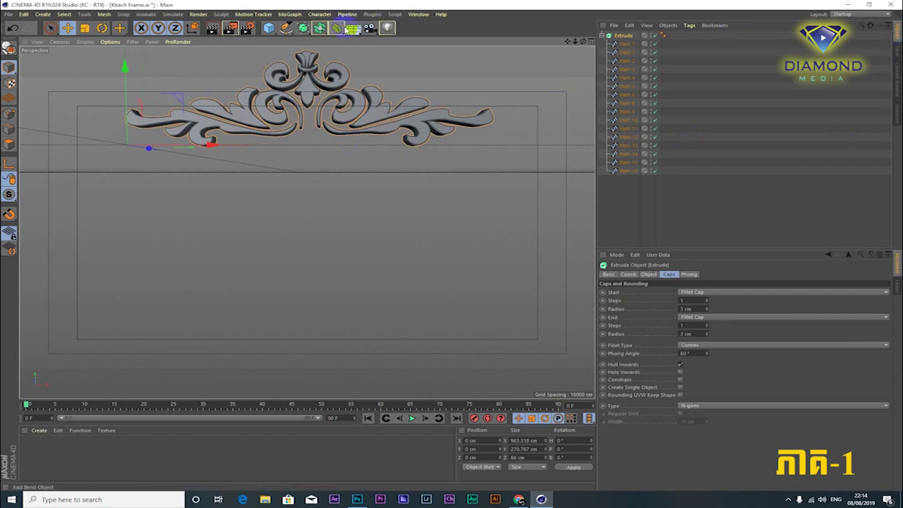
Step: Create a Rectangle spline sized 1920 × 1080 cm
{"action": "left_click", "coordinate": [286, 28]}
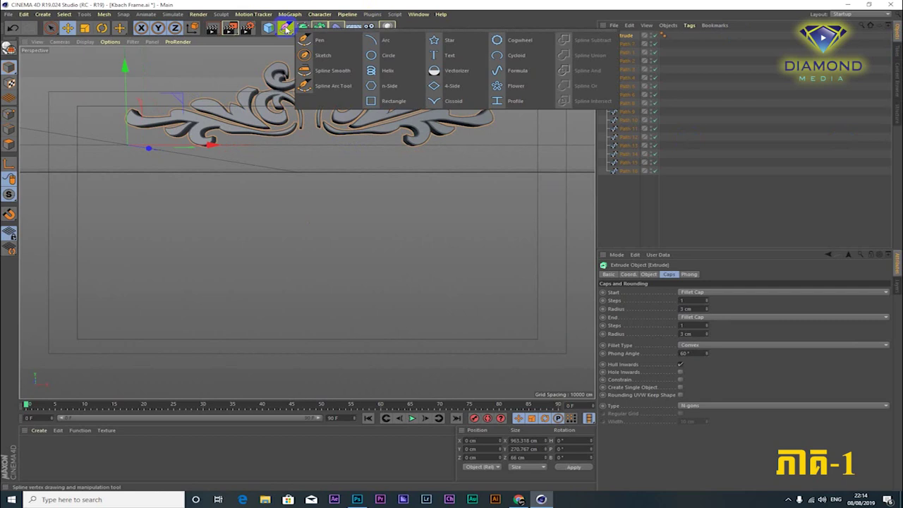
{"action": "left_click", "coordinate": [390, 101]}
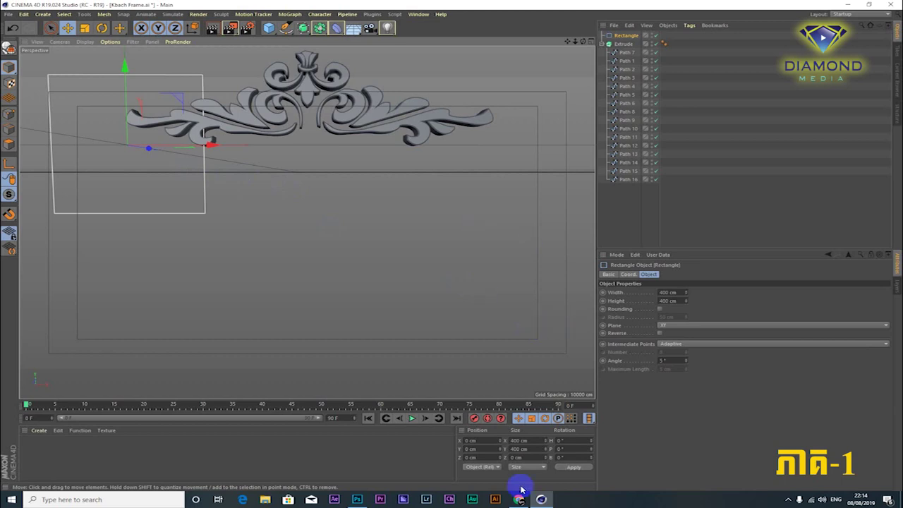
{"action": "mouse_move", "coordinate": [258, 209]}
{"action": "middle_mouse_down"}
{"action": "mouse_move", "coordinate": [369, 279]}
{"action": "mouse_move", "coordinate": [321, 252]}
{"action": "middle_mouse_up"}
{"action": "scroll", "coordinate": [321, 252], "scroll_direction": "up", "scroll_amount": 2}
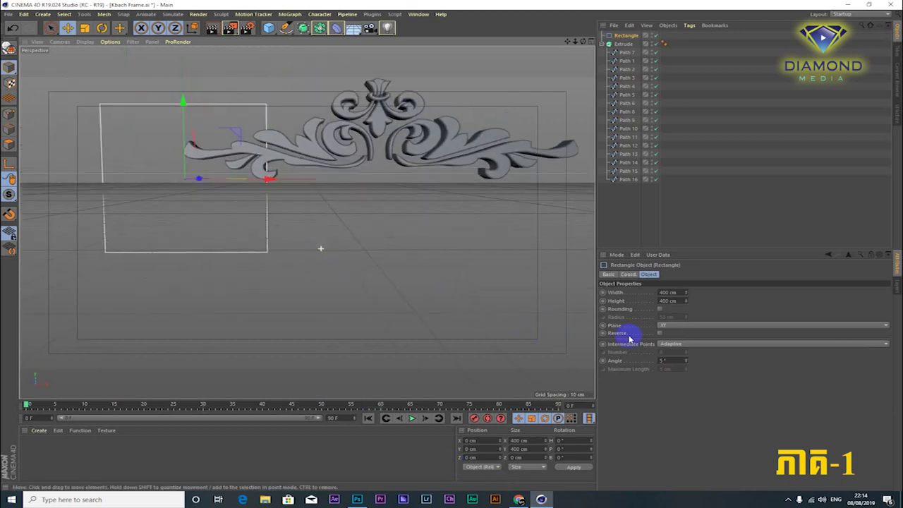
{"action": "left_click", "coordinate": [674, 292]}
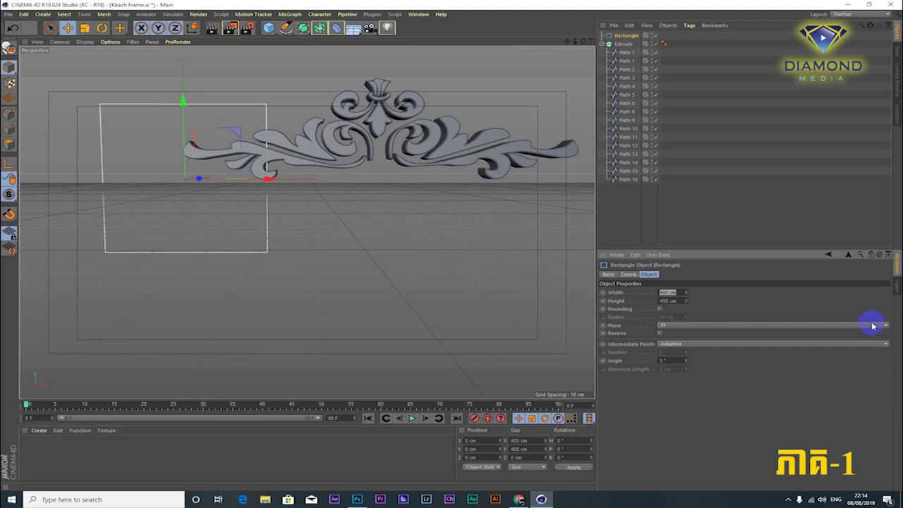
{"action": "type", "text": "1920"}
{"action": "key", "text": "Tab"}
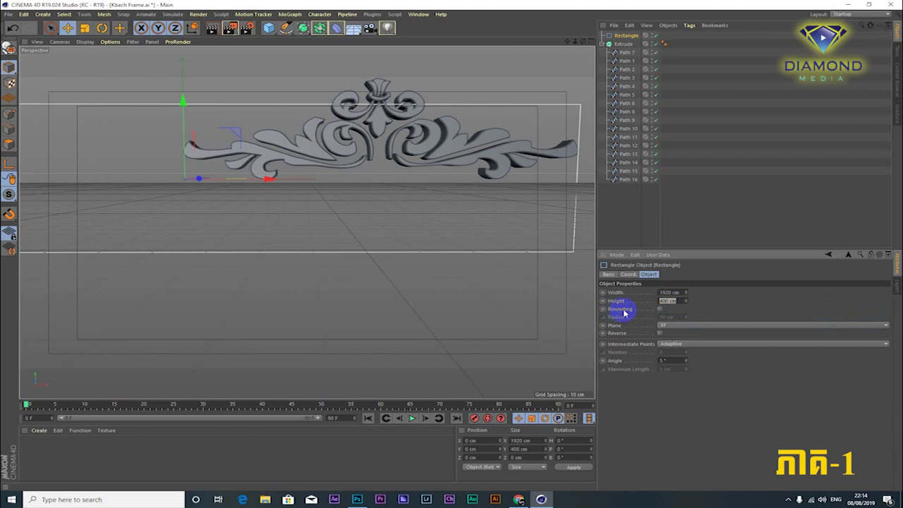
{"action": "type", "text": "1080"}
{"action": "key", "text": "Return"}
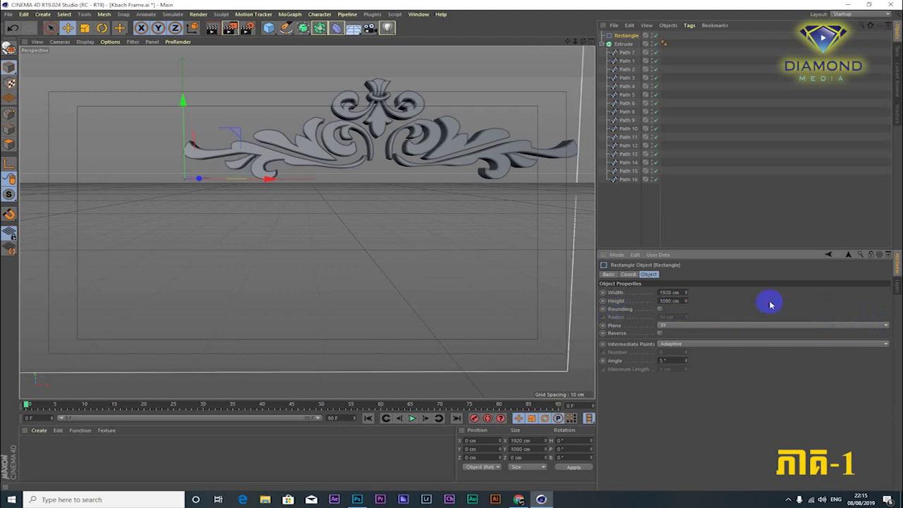
Step: Enable Rounding on the rectangle with a 128 cm corner radius
{"action": "scroll", "coordinate": [481, 229], "scroll_direction": "down", "scroll_amount": 3}
{"action": "scroll", "coordinate": [479, 232], "scroll_direction": "down", "scroll_amount": 2}
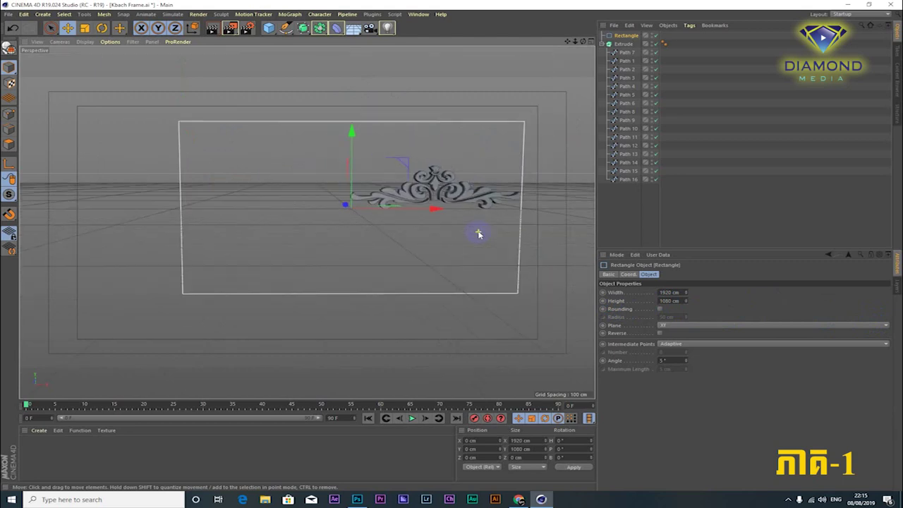
{"action": "scroll", "coordinate": [479, 238], "scroll_direction": "down", "scroll_amount": 2}
{"action": "scroll", "coordinate": [455, 258], "scroll_direction": "down", "scroll_amount": 2}
{"action": "scroll", "coordinate": [452, 258], "scroll_direction": "down", "scroll_amount": 2}
{"action": "scroll", "coordinate": [403, 255], "scroll_direction": "down", "scroll_amount": 2}
{"action": "middle_click_drag", "start_coordinate": [402, 255], "coordinate": [404, 231], "text": "alt"}
{"action": "left_click_drag", "start_coordinate": [390, 229], "coordinate": [389, 286], "text": "alt"}
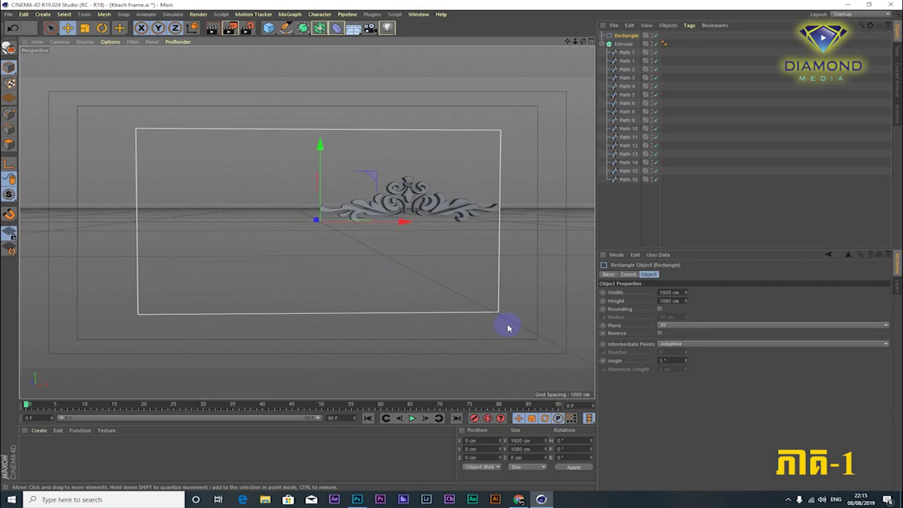
{"action": "left_click", "coordinate": [660, 309]}
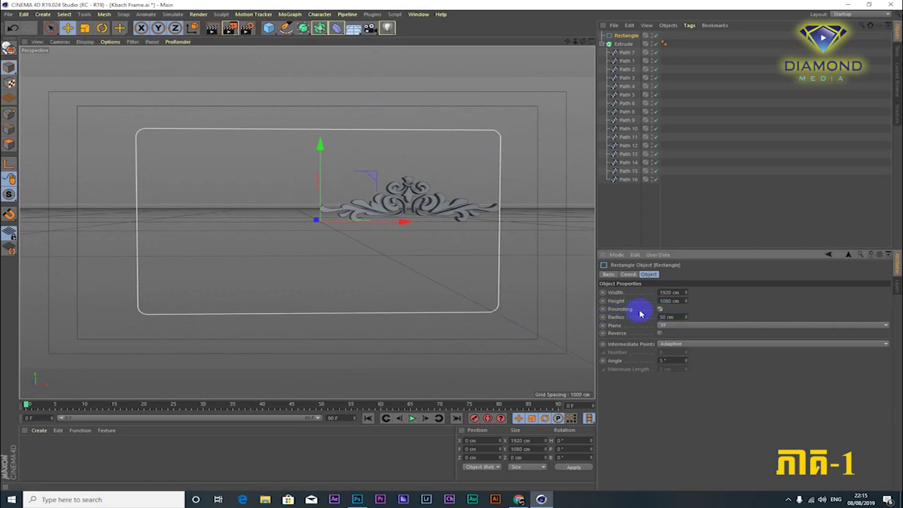
{"action": "left_click_drag", "start_coordinate": [685, 316], "coordinate": [685, 316]}
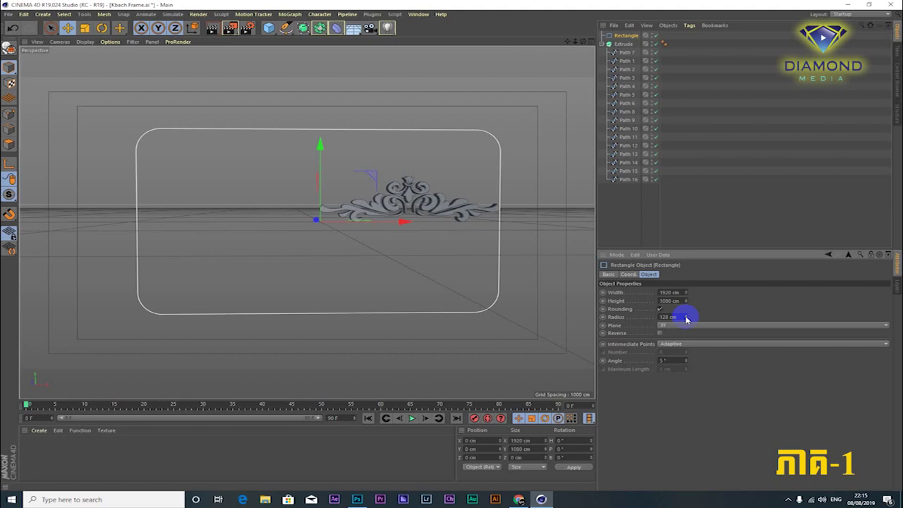
{"action": "left_click", "coordinate": [620, 38]}
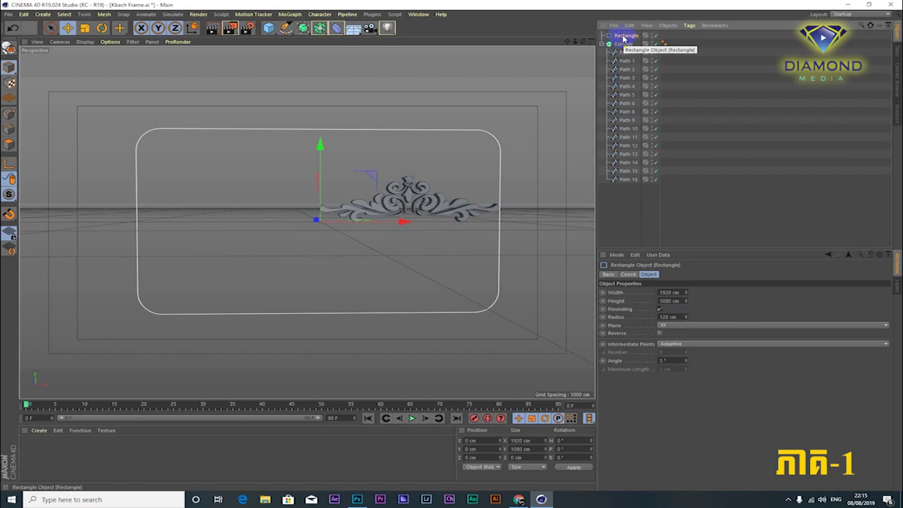
Step: Copy and paste the Rectangle to create a duplicate, Rectangle.1
{"action": "right_click", "coordinate": [624, 38]}
{"action": "left_click", "coordinate": [624, 36]}
{"action": "left_click", "coordinate": [629, 25]}
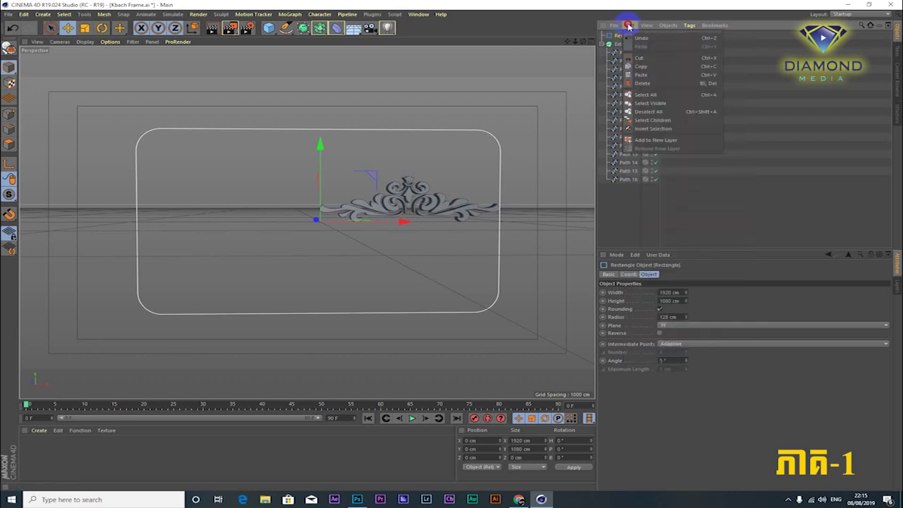
{"action": "left_click", "coordinate": [641, 67]}
{"action": "left_click", "coordinate": [630, 25]}
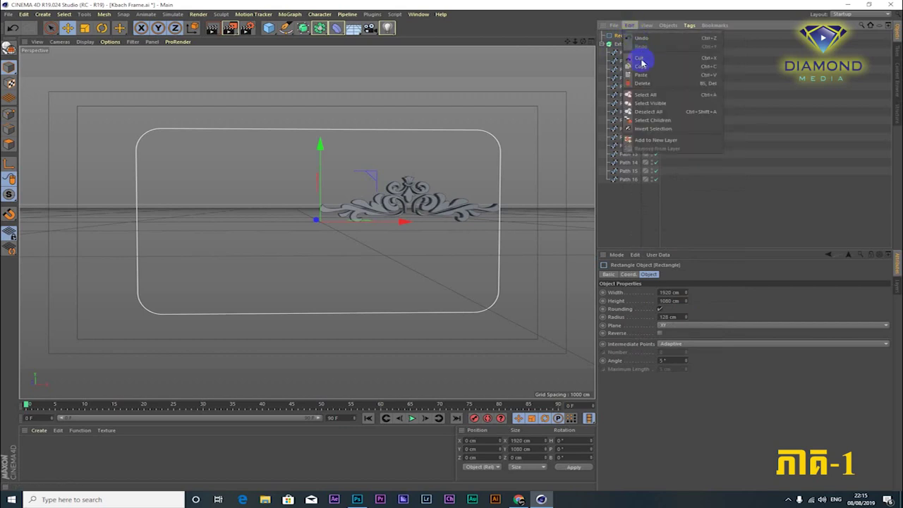
{"action": "left_click", "coordinate": [642, 74]}
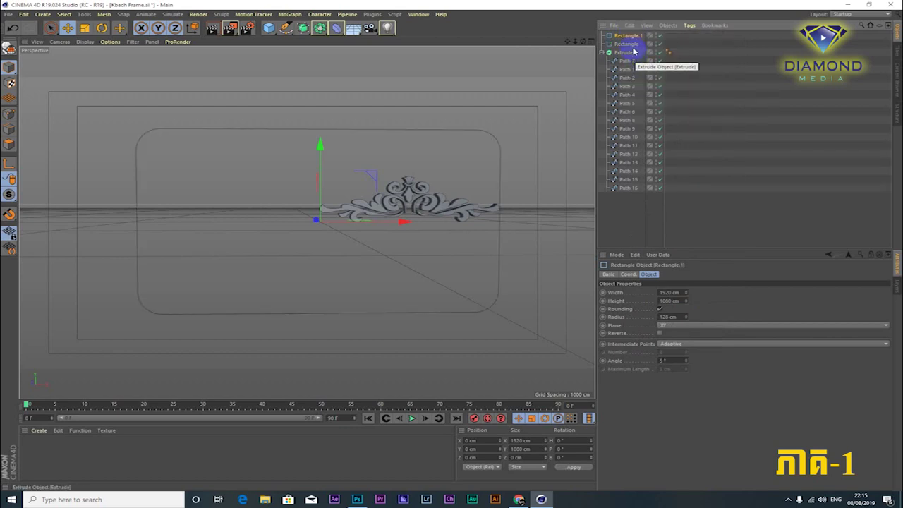
{"action": "left_click_drag", "start_coordinate": [626, 35], "coordinate": [493, 52]}
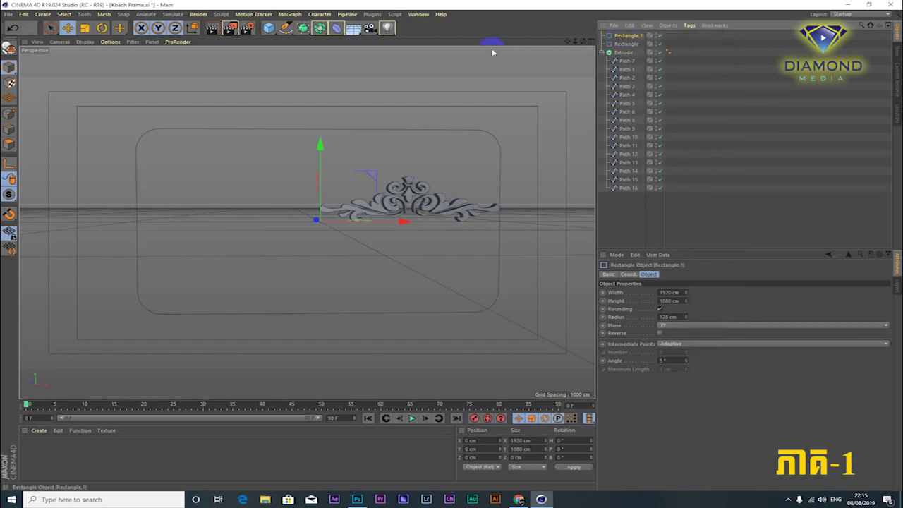
Step: Scale Rectangle.1 up around the original to about 2012 × 1162 cm, then select both rectangles
{"action": "left_click", "coordinate": [84, 27]}
{"action": "left_click_drag", "start_coordinate": [543, 129], "coordinate": [567, 120]}
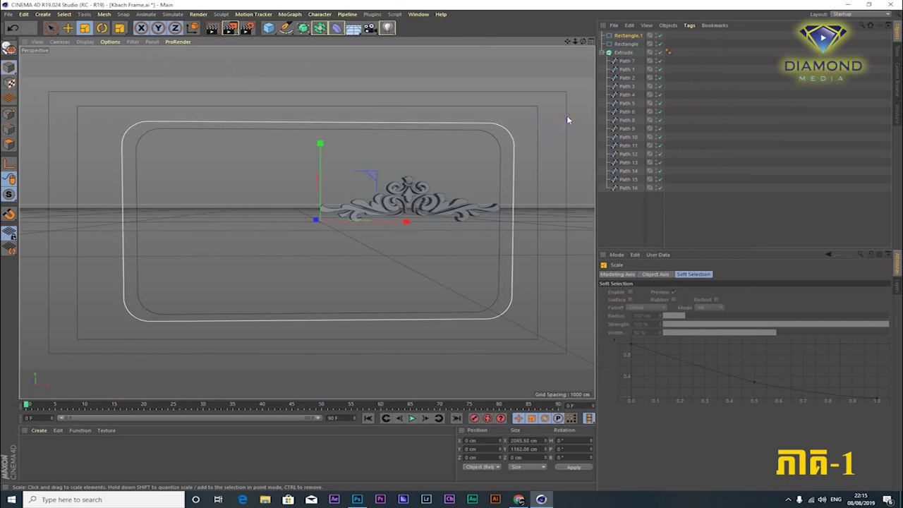
{"action": "left_click_drag", "start_coordinate": [406, 222], "coordinate": [407, 222]}
{"action": "left_click", "coordinate": [705, 77]}
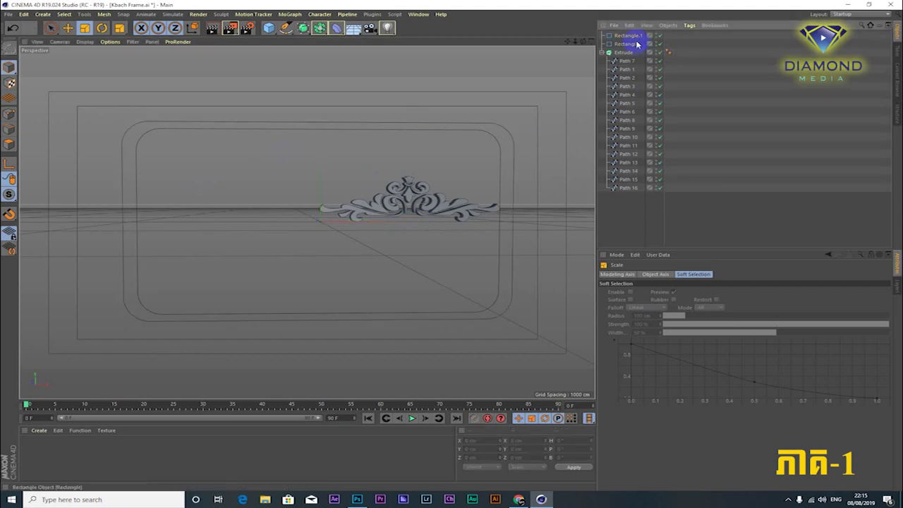
{"action": "left_click", "coordinate": [627, 36]}
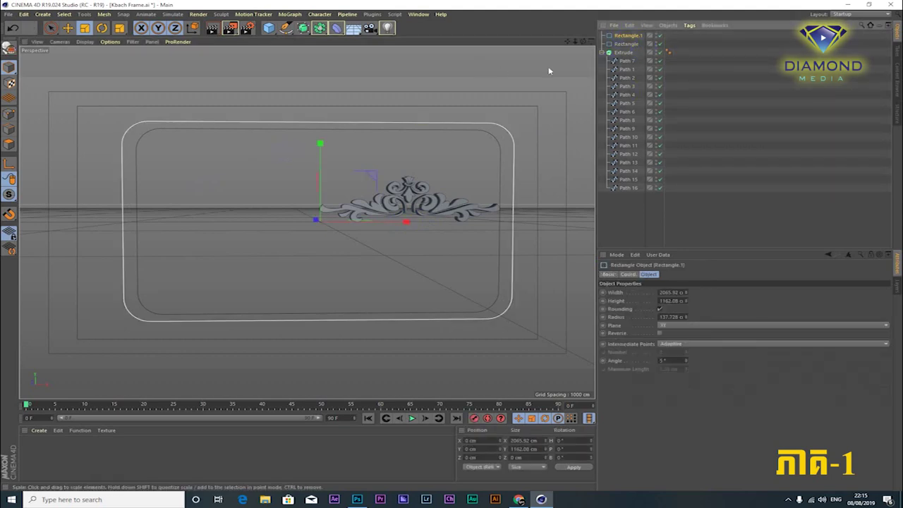
{"action": "left_click", "coordinate": [630, 267]}
{"action": "left_click", "coordinate": [687, 292]}
{"action": "left_click_drag", "start_coordinate": [689, 293], "coordinate": [686, 292]}
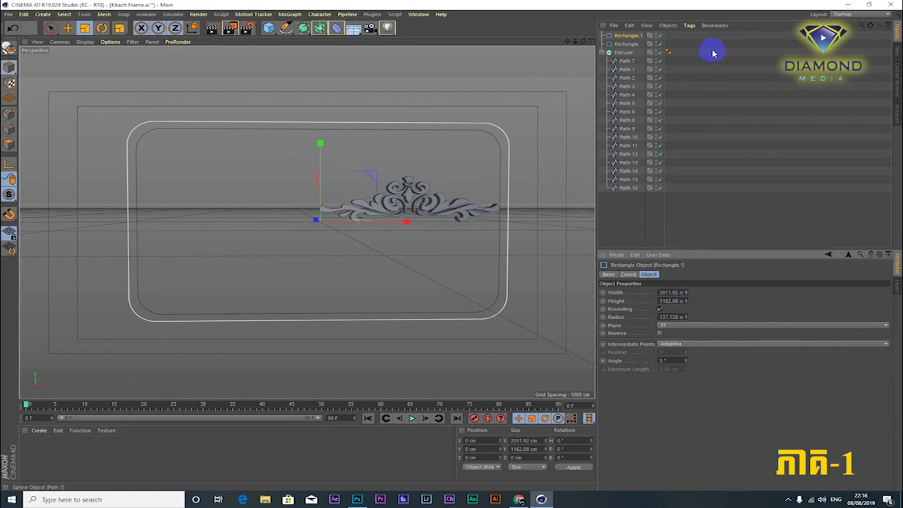
{"action": "left_click", "coordinate": [629, 44], "text": "ctrl"}
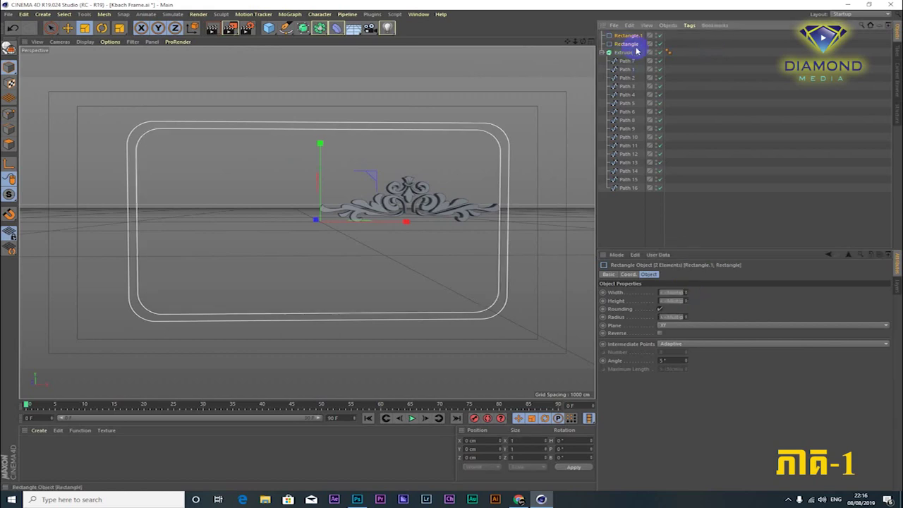
Step: Connect both rectangles into one spline and place it under a new Extrude generator
{"action": "right_click", "coordinate": [629, 44]}
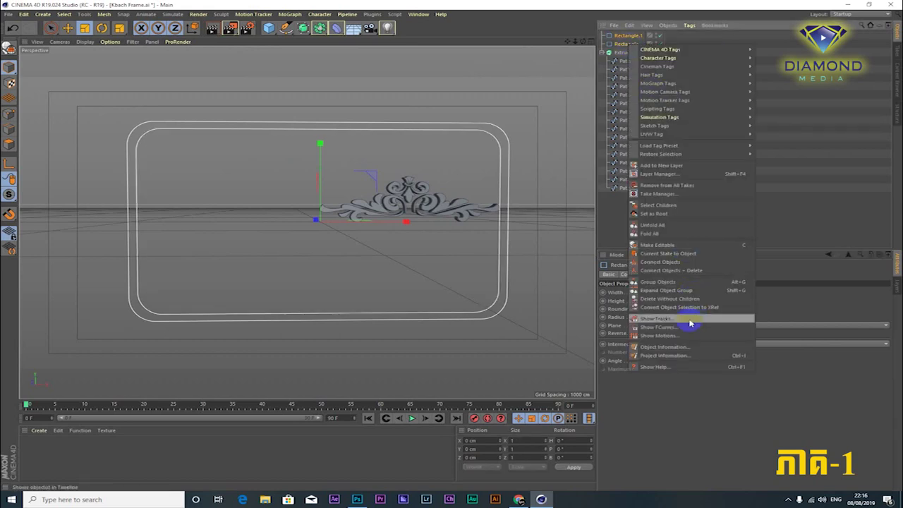
{"action": "left_click", "coordinate": [684, 270]}
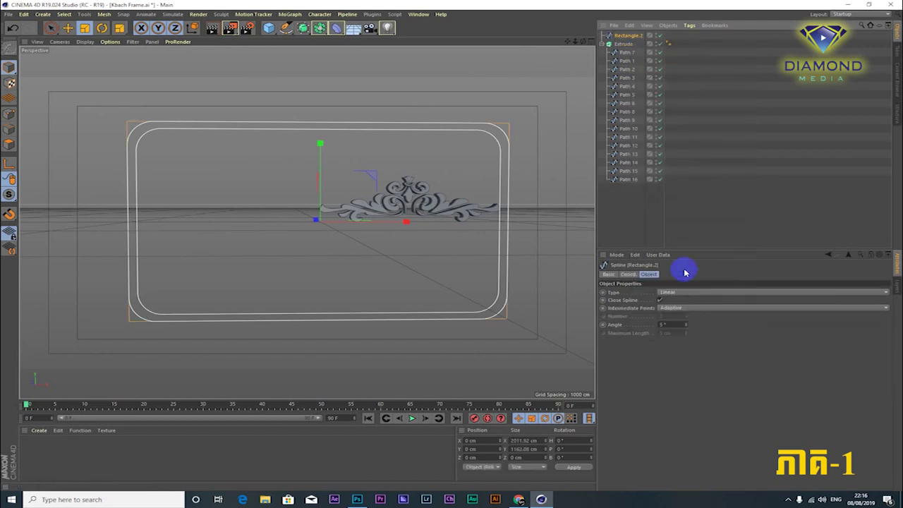
{"action": "left_click", "coordinate": [303, 28]}
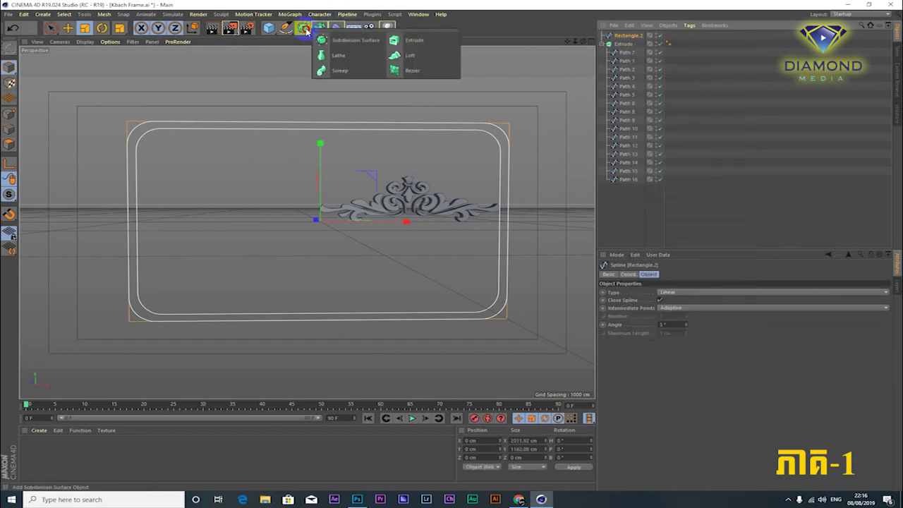
{"action": "left_click", "coordinate": [406, 40], "text": "alt"}
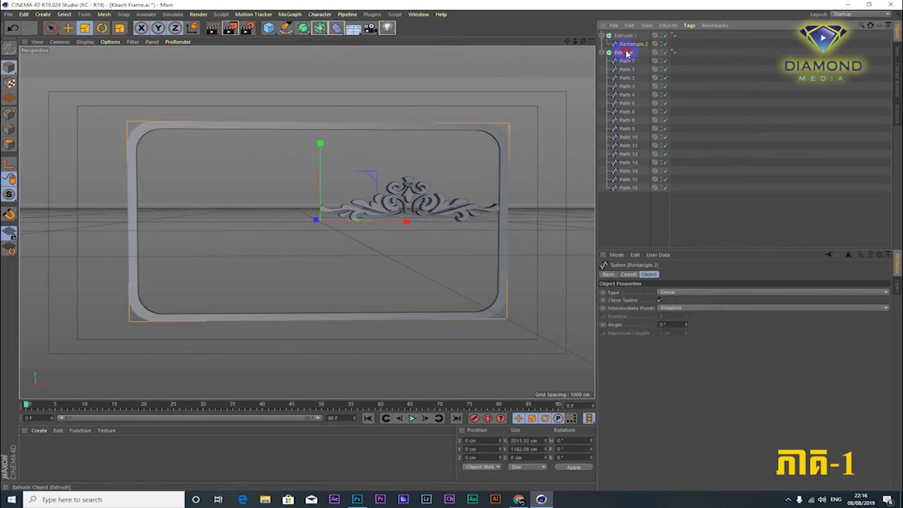
Step: Rename the ornament's extrude Kbach Frame and the new frame extrude Frame
{"action": "left_click", "coordinate": [625, 53]}
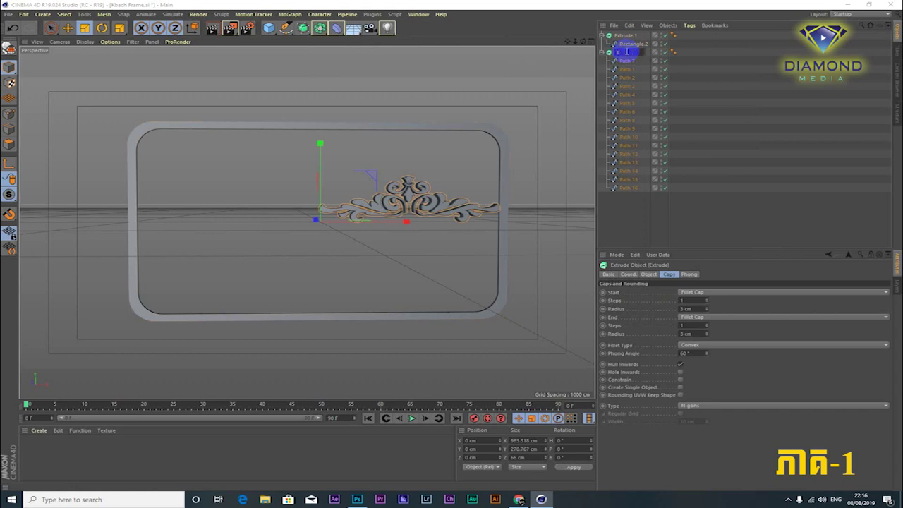
{"action": "type", "text": "Kbach Frame"}
{"action": "key", "text": "Return"}
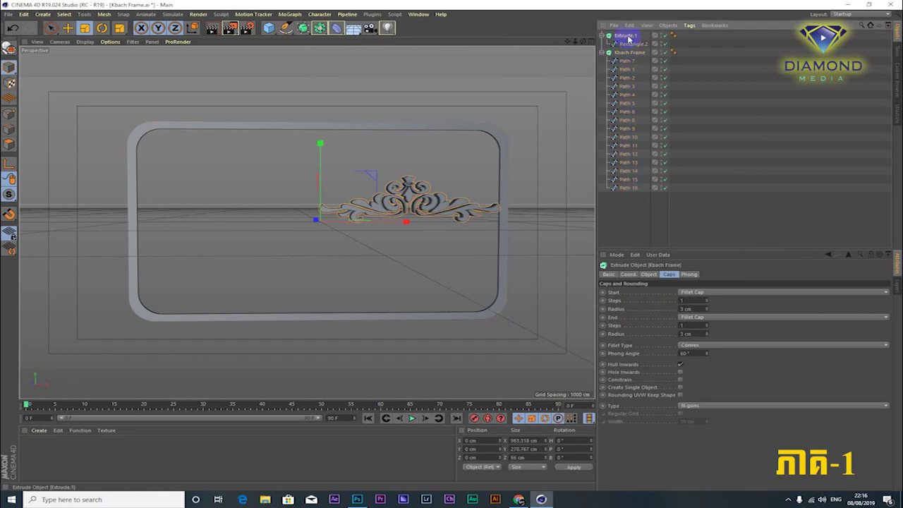
{"action": "double_click", "coordinate": [628, 35]}
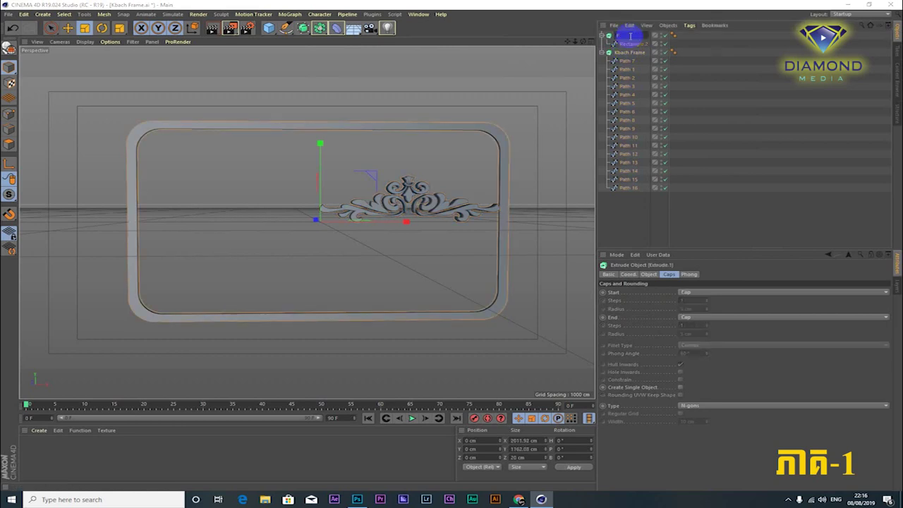
{"action": "type", "text": "Frame"}
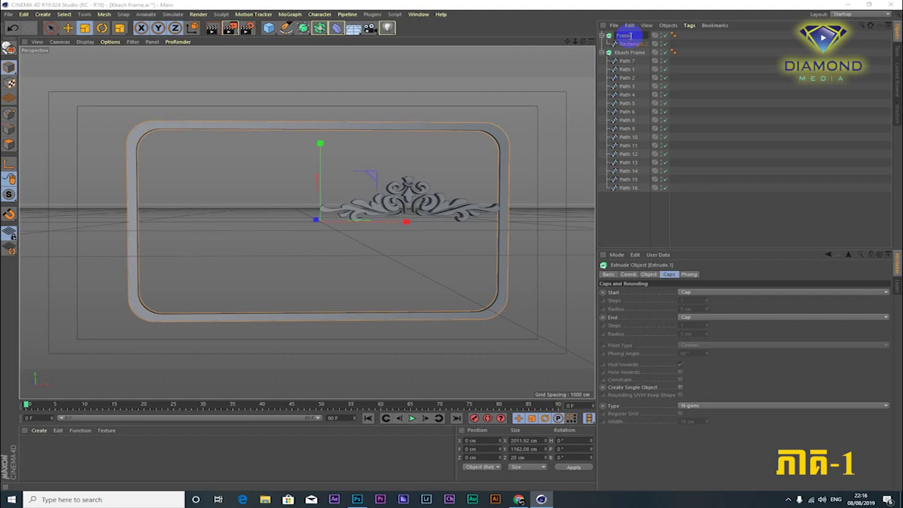
{"action": "key", "text": "Return"}
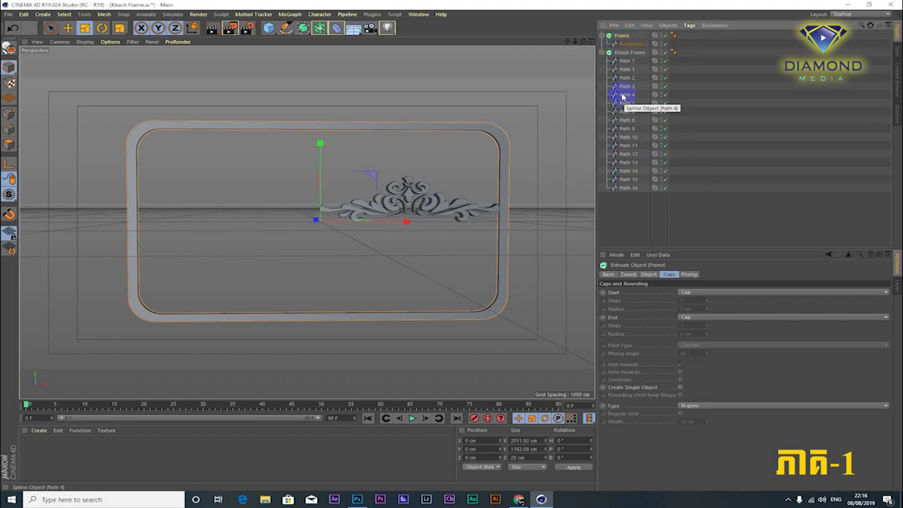
{"action": "key", "text": "e"}
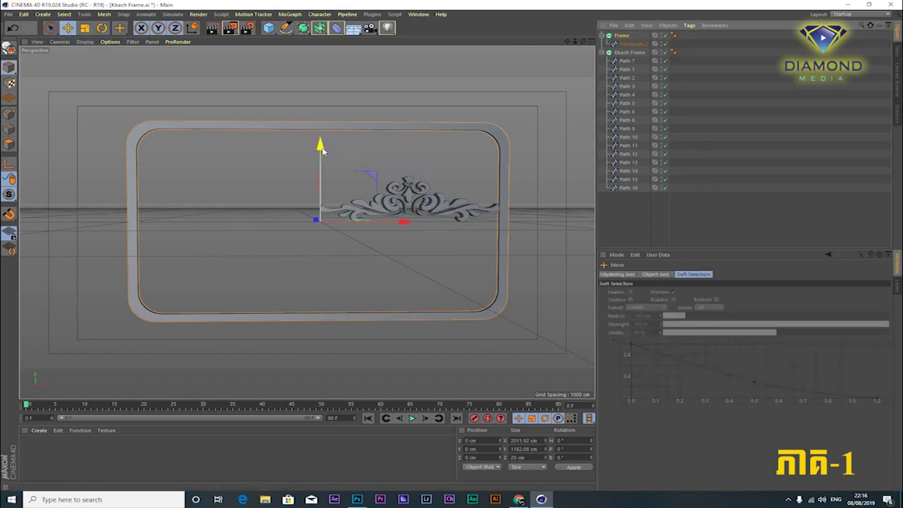
{"action": "middle_click", "coordinate": [486, 215]}
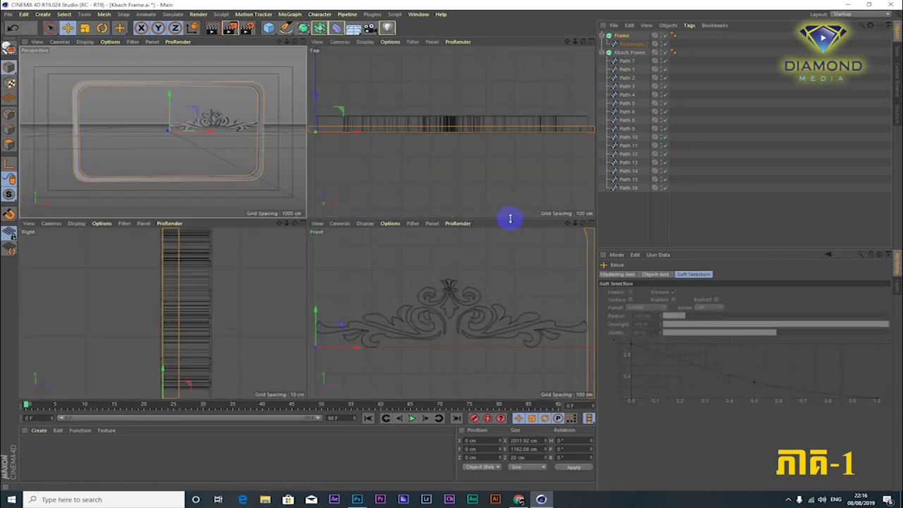
Step: Move Kbach Frame onto the frame's top edge, at Y 552.508 cm and Z -21.826 cm
{"action": "scroll", "coordinate": [497, 257], "scroll_direction": "down", "scroll_amount": 5}
{"action": "mouse_move", "coordinate": [484, 288]}
{"action": "left_mouse_down"}
{"action": "mouse_move", "coordinate": [458, 291]}
{"action": "mouse_move", "coordinate": [506, 280]}
{"action": "left_mouse_up"}
{"action": "left_click", "coordinate": [638, 53]}
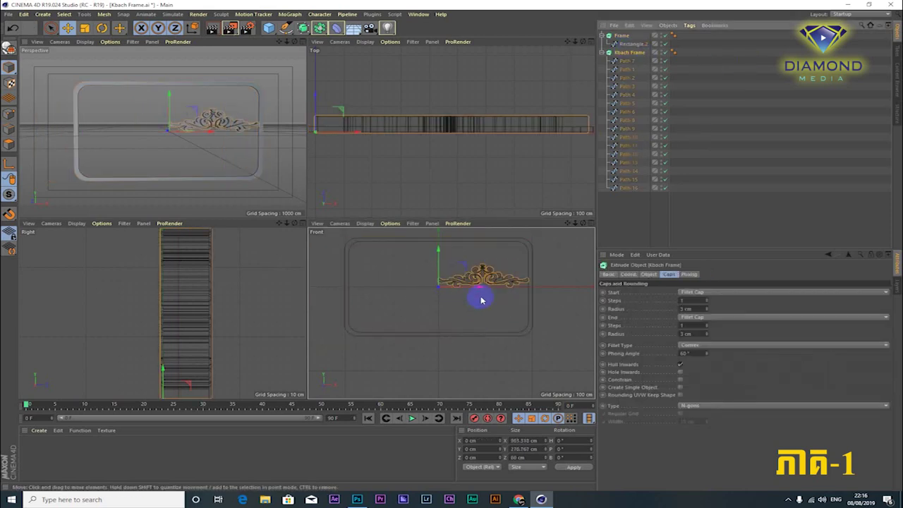
{"action": "mouse_move", "coordinate": [478, 286]}
{"action": "left_mouse_down"}
{"action": "mouse_move", "coordinate": [437, 290]}
{"action": "mouse_move", "coordinate": [420, 273]}
{"action": "mouse_move", "coordinate": [451, 246]}
{"action": "left_mouse_up"}
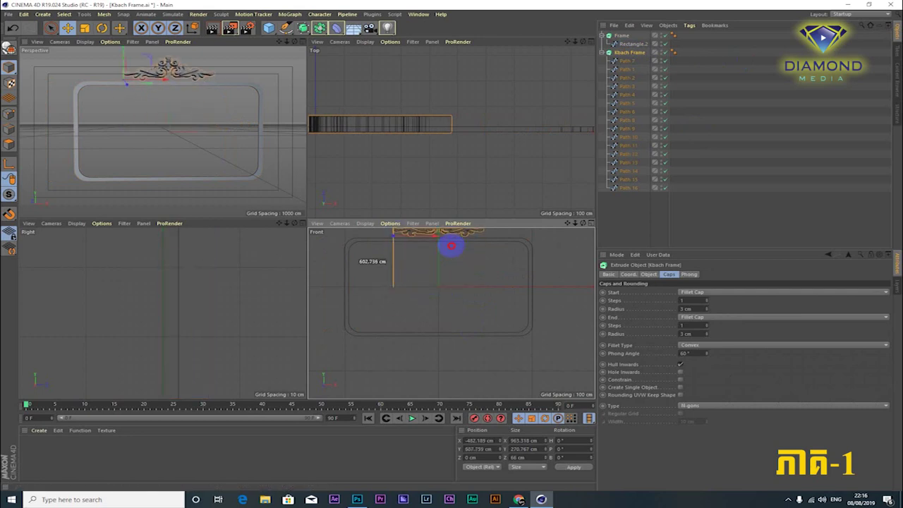
{"action": "left_click_drag", "start_coordinate": [452, 245], "coordinate": [451, 247]}
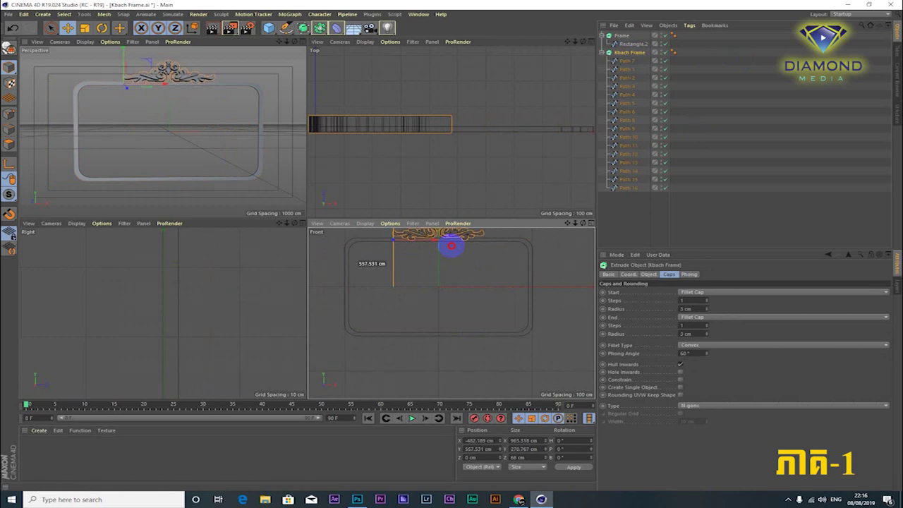
{"action": "left_click_drag", "start_coordinate": [451, 246], "coordinate": [389, 250]}
{"action": "scroll", "coordinate": [424, 121], "scroll_direction": "down", "scroll_amount": 2}
{"action": "middle_click_drag", "start_coordinate": [395, 155], "coordinate": [473, 155], "text": "alt"}
{"action": "left_click_drag", "start_coordinate": [365, 89], "coordinate": [364, 95]}
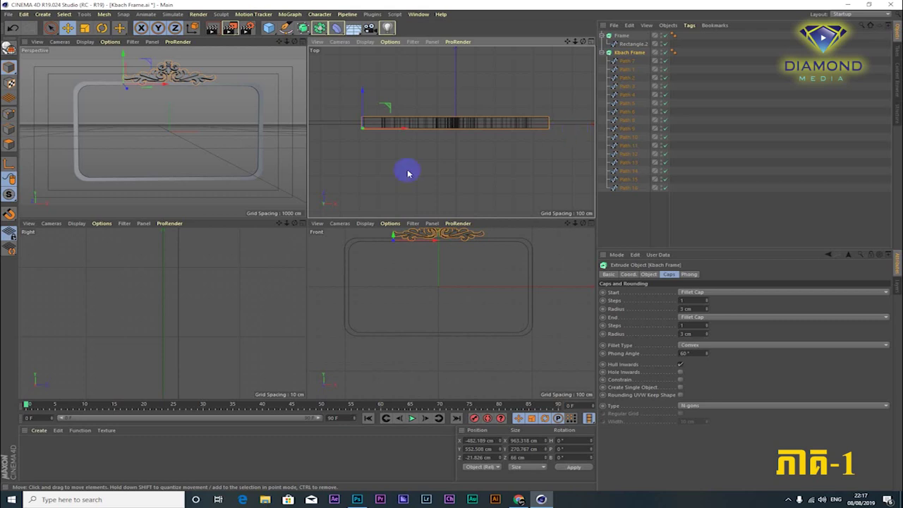
Step: Paste a copy of Frame and drag it down, then undo the unwanted copy
{"action": "left_click", "coordinate": [623, 36]}
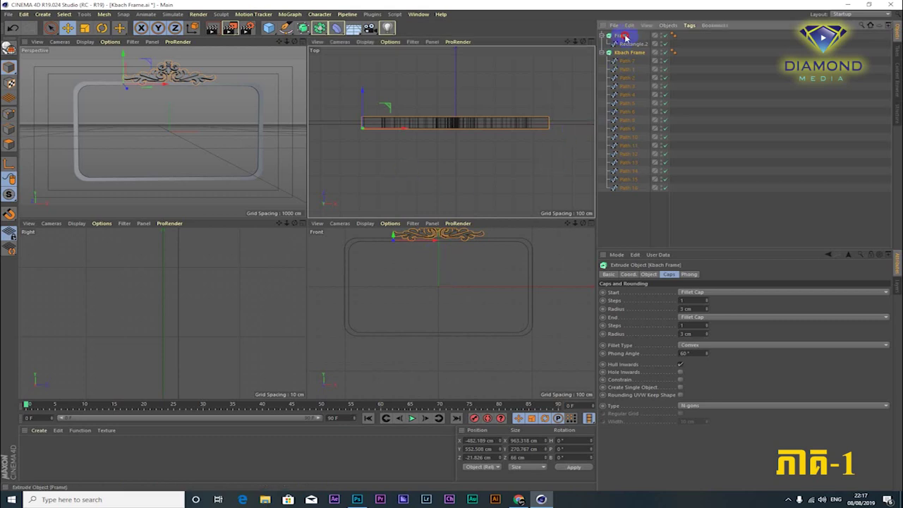
{"action": "key", "text": "ctrl+c"}
{"action": "key", "text": "ctrl+v"}
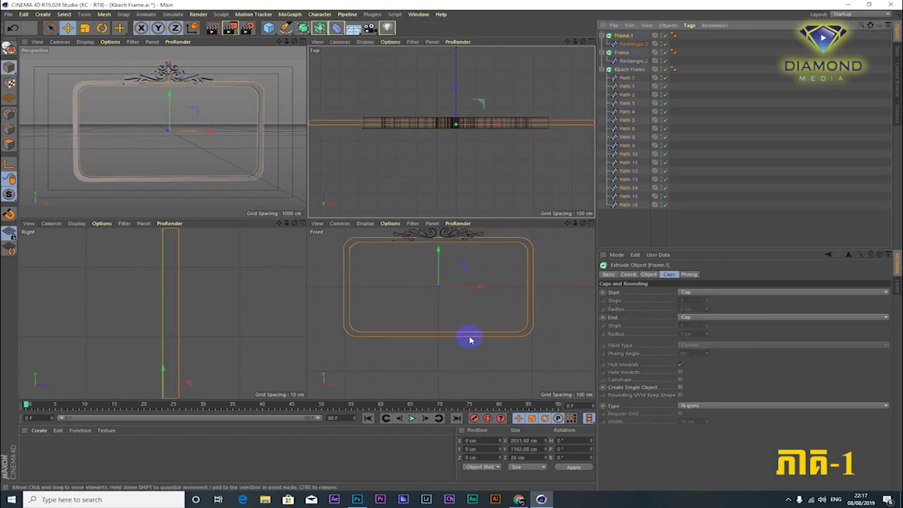
{"action": "left_click_drag", "start_coordinate": [438, 250], "coordinate": [437, 317]}
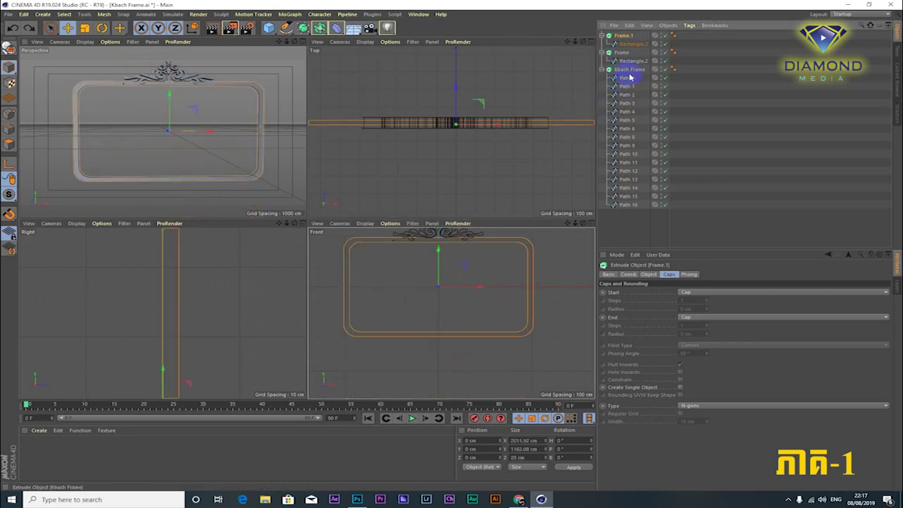
{"action": "key", "text": "ctrl+z"}
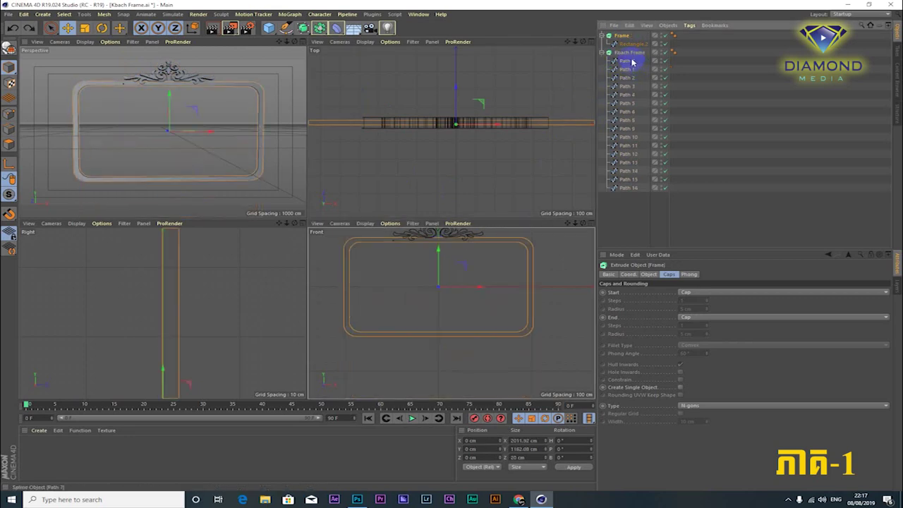
Step: Duplicate Kbach Frame and drag the copy down to the frame's bottom, Y -607.759 cm
{"action": "left_click", "coordinate": [630, 53]}
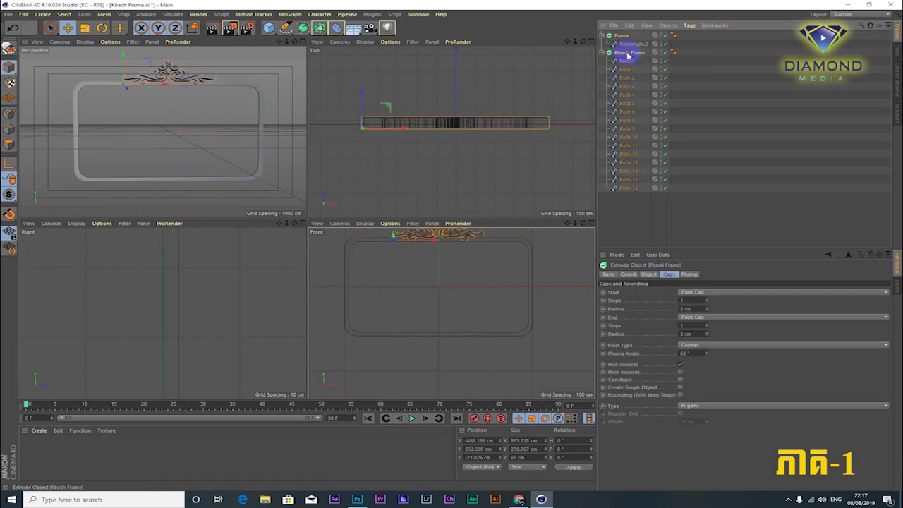
{"action": "key", "text": "ctrl+c"}
{"action": "key", "text": "ctrl+v"}
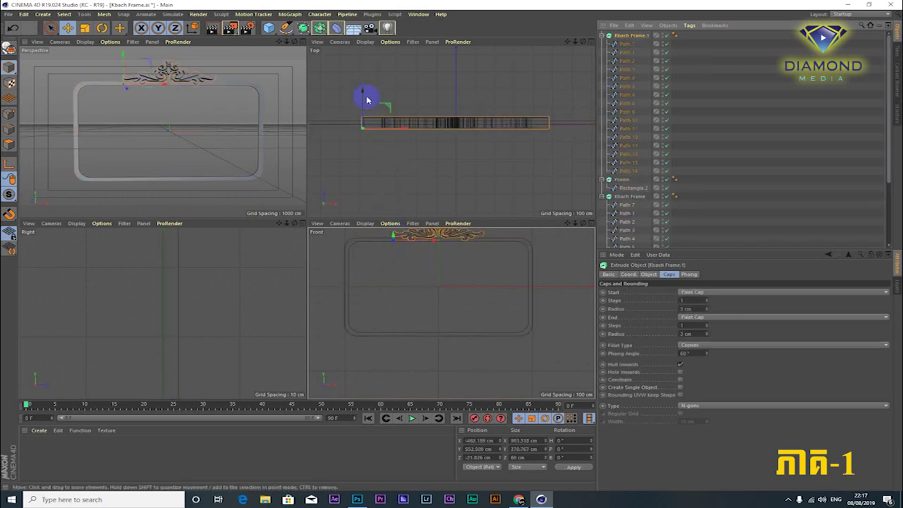
{"action": "left_click_drag", "start_coordinate": [395, 236], "coordinate": [399, 334]}
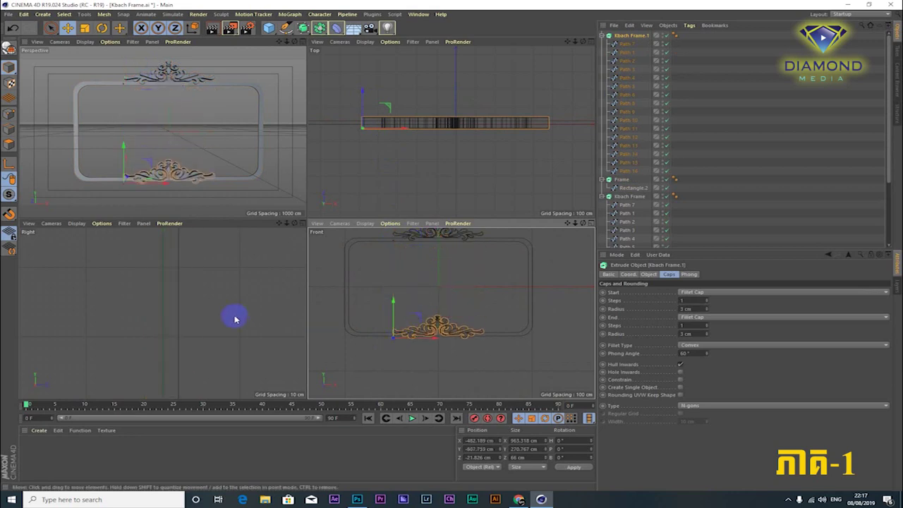
{"action": "scroll", "coordinate": [235, 317], "scroll_direction": "down", "scroll_amount": 3}
{"action": "scroll", "coordinate": [240, 304], "scroll_direction": "down", "scroll_amount": 2}
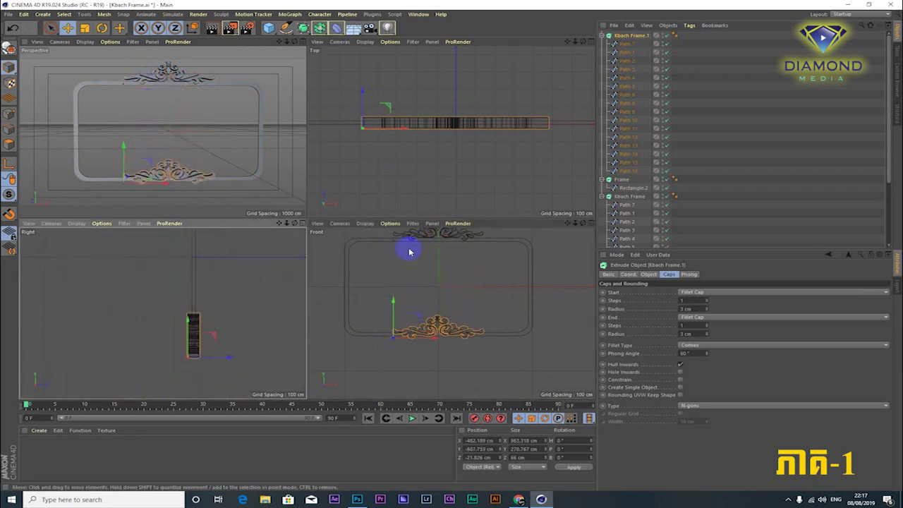
Step: Rotate Kbach Frame.1 to a 180° pitch so it is upside down
{"action": "left_click", "coordinate": [102, 30]}
{"action": "left_click_drag", "start_coordinate": [392, 321], "coordinate": [452, 247]}
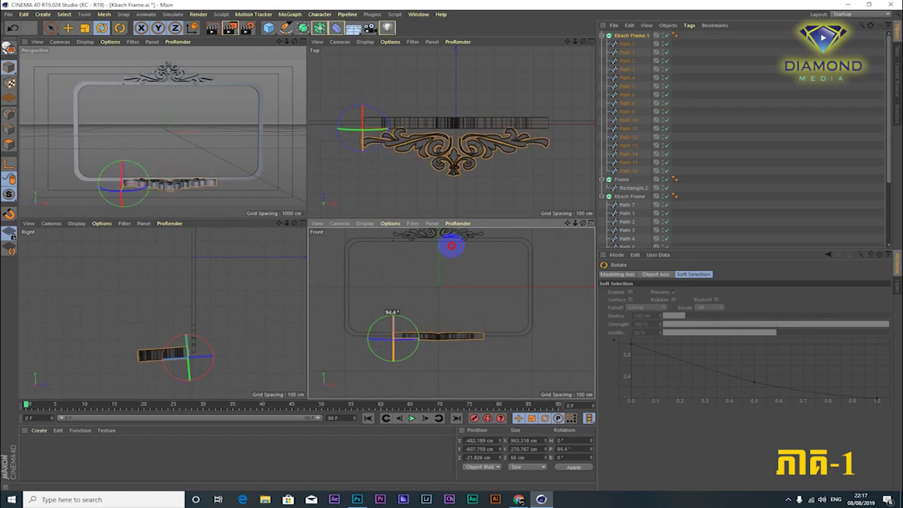
{"action": "left_click_drag", "start_coordinate": [451, 245], "coordinate": [451, 246]}
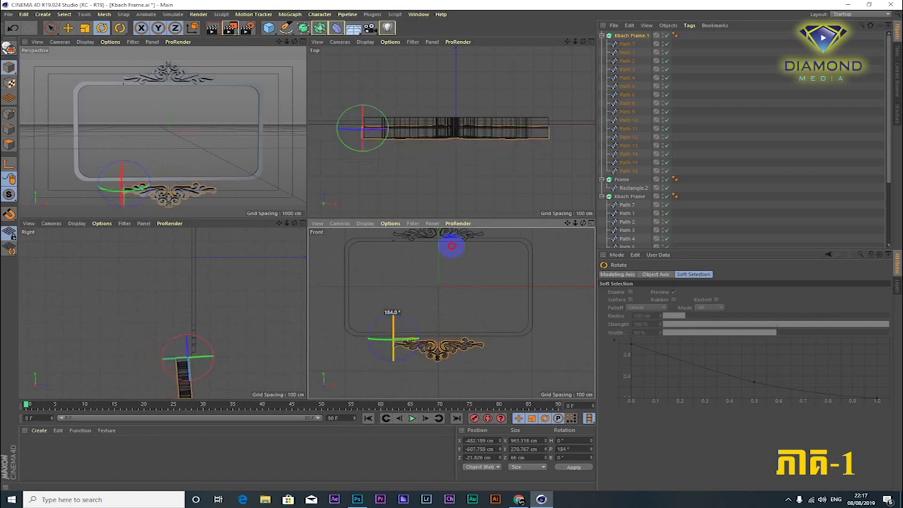
{"action": "left_click_drag", "start_coordinate": [452, 245], "coordinate": [452, 246]}
{"action": "left_click_drag", "start_coordinate": [573, 449], "coordinate": [525, 457]}
{"action": "left_click", "coordinate": [683, 422]}
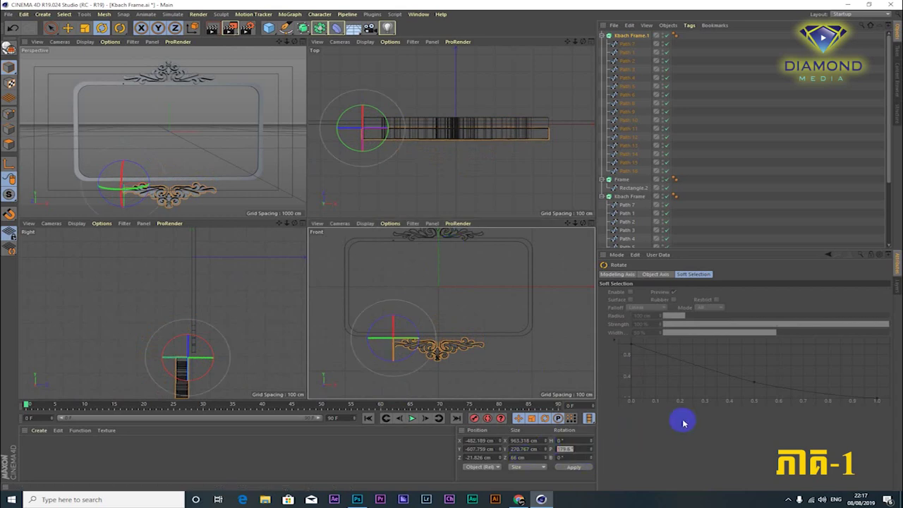
{"action": "type", "text": "18"}
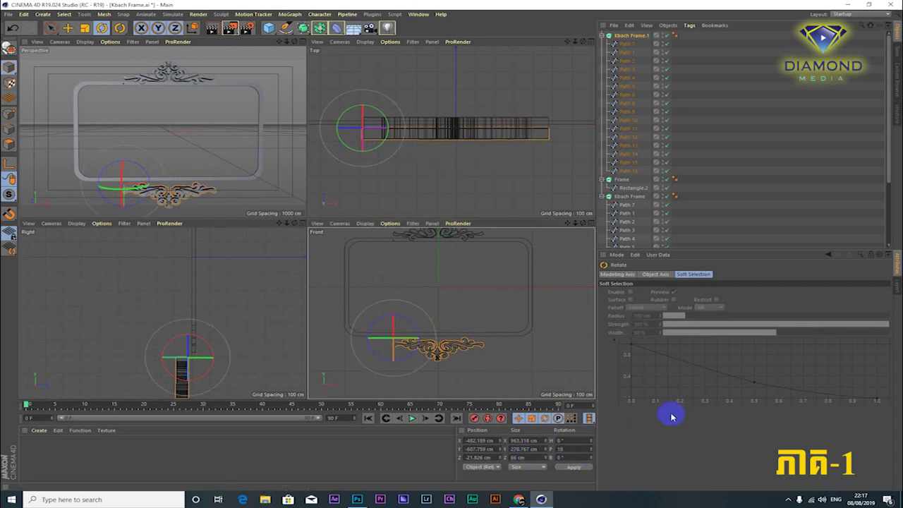
{"action": "type", "text": "0"}
{"action": "key", "text": "Return"}
Step: Move the flipped ornament along Z and Y to sit just below the frame, at Y -542.463 cm
{"action": "left_click", "coordinate": [67, 27]}
{"action": "left_click_drag", "start_coordinate": [362, 165], "coordinate": [362, 161]}
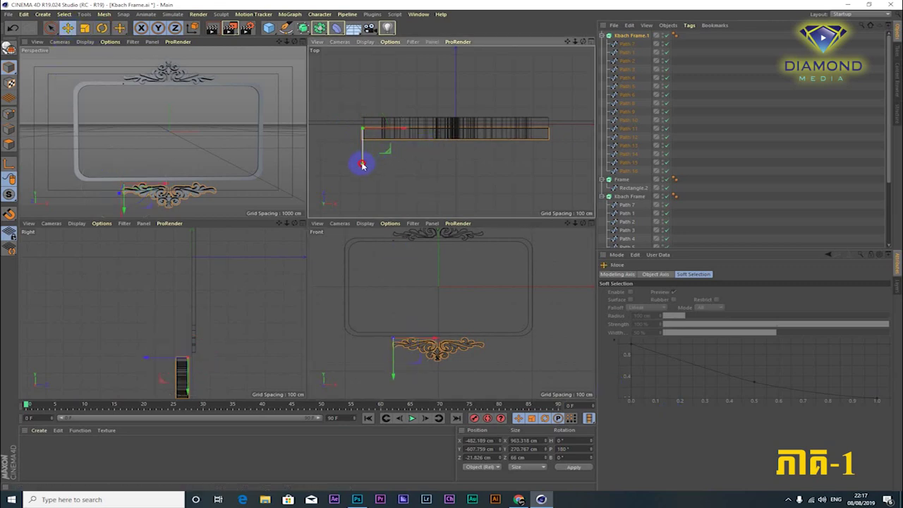
{"action": "left_click_drag", "start_coordinate": [362, 161], "coordinate": [361, 152]}
{"action": "left_click_drag", "start_coordinate": [394, 377], "coordinate": [397, 372]}
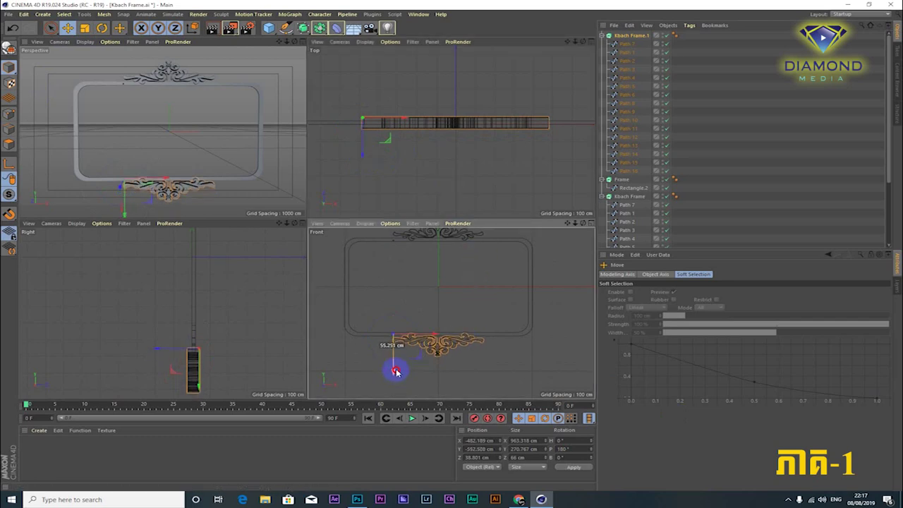
{"action": "left_click_drag", "start_coordinate": [397, 372], "coordinate": [396, 370]}
{"action": "scroll", "coordinate": [230, 90], "scroll_direction": "down", "scroll_amount": 3}
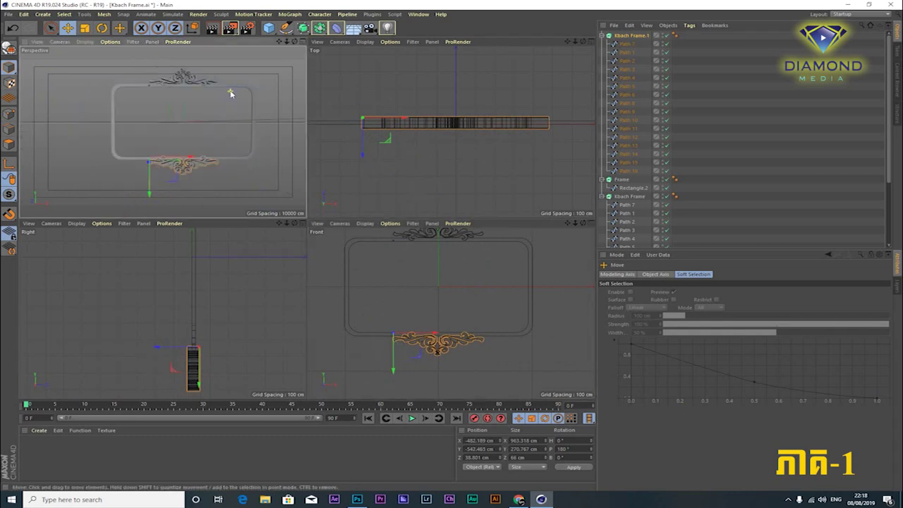
{"action": "left_click", "coordinate": [302, 41]}
{"action": "mouse_move", "coordinate": [414, 205]}
{"action": "left_mouse_down", "text": "alt"}
{"action": "mouse_move", "coordinate": [268, 200]}
{"action": "mouse_move", "coordinate": [262, 209]}
{"action": "mouse_move", "coordinate": [264, 195]}
{"action": "mouse_move", "coordinate": [282, 186]}
{"action": "mouse_move", "coordinate": [501, 204]}
{"action": "mouse_move", "coordinate": [290, 188]}
{"action": "mouse_move", "coordinate": [343, 188]}
{"action": "mouse_move", "coordinate": [391, 169]}
{"action": "mouse_move", "coordinate": [426, 185]}
{"action": "mouse_move", "coordinate": [287, 183]}
{"action": "mouse_move", "coordinate": [260, 215]}
{"action": "mouse_move", "coordinate": [284, 188]}
{"action": "mouse_move", "coordinate": [378, 169]}
{"action": "left_mouse_up", "text": "alt"}
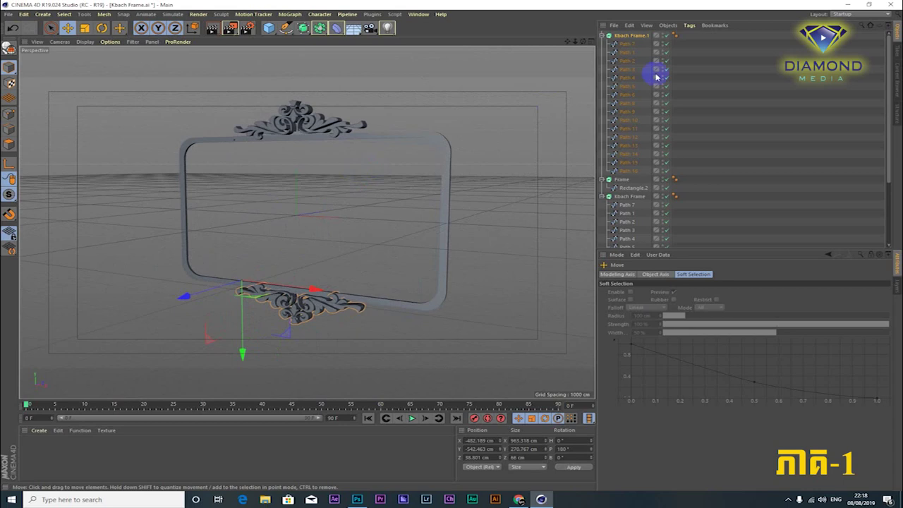
Step: Set both ornaments' extrusion depth to 120 cm, shifting the bottom one back about 56 cm
{"action": "left_click", "coordinate": [625, 197]}
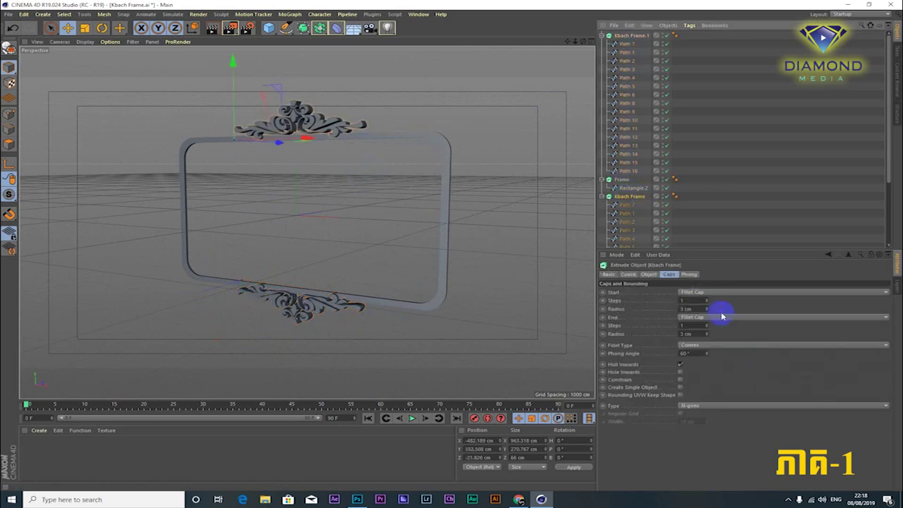
{"action": "left_click", "coordinate": [648, 274]}
{"action": "left_click", "coordinate": [719, 292]}
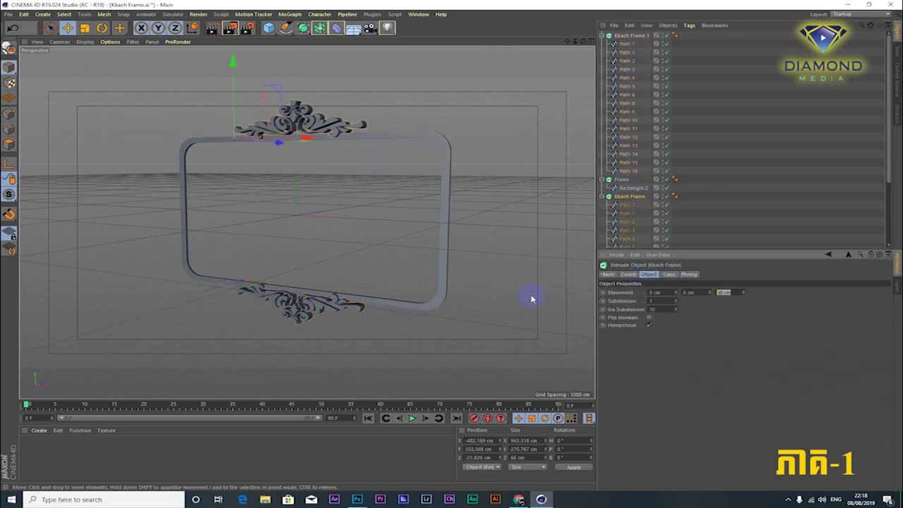
{"action": "type", "text": "120"}
{"action": "key", "text": "Return"}
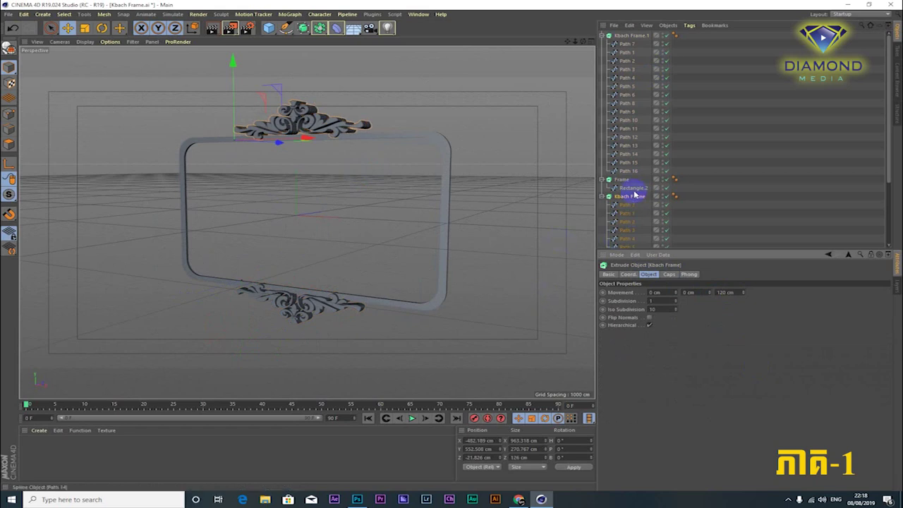
{"action": "middle_click", "coordinate": [554, 176]}
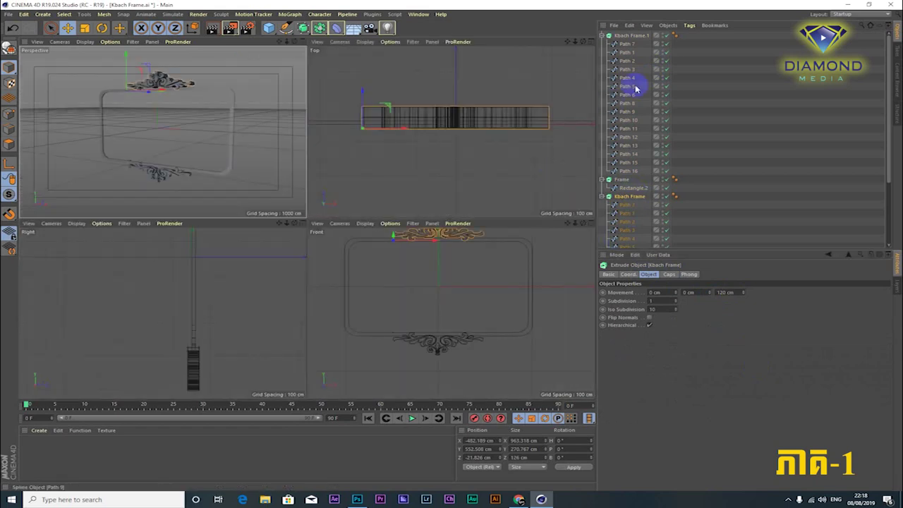
{"action": "left_click", "coordinate": [632, 36]}
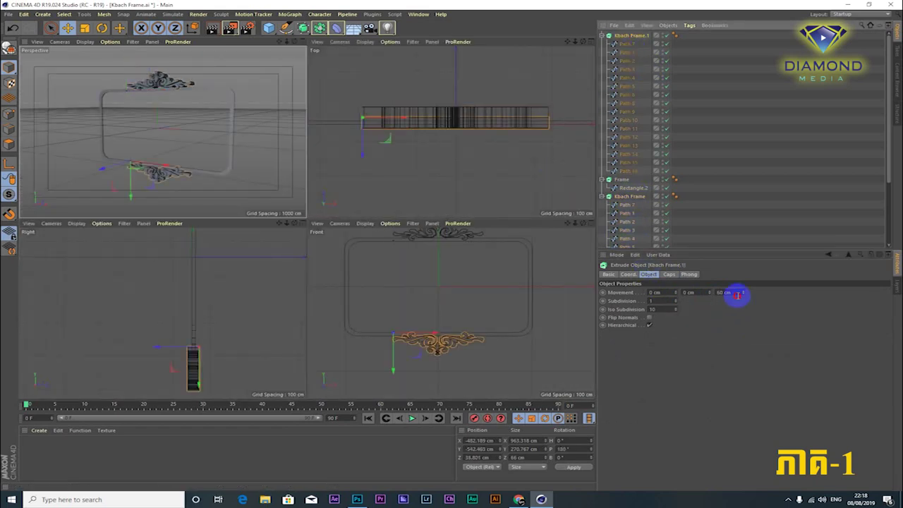
{"action": "double_click", "coordinate": [726, 292]}
{"action": "type", "text": "1"}
{"action": "type", "text": "0"}
{"action": "key", "text": "Return"}
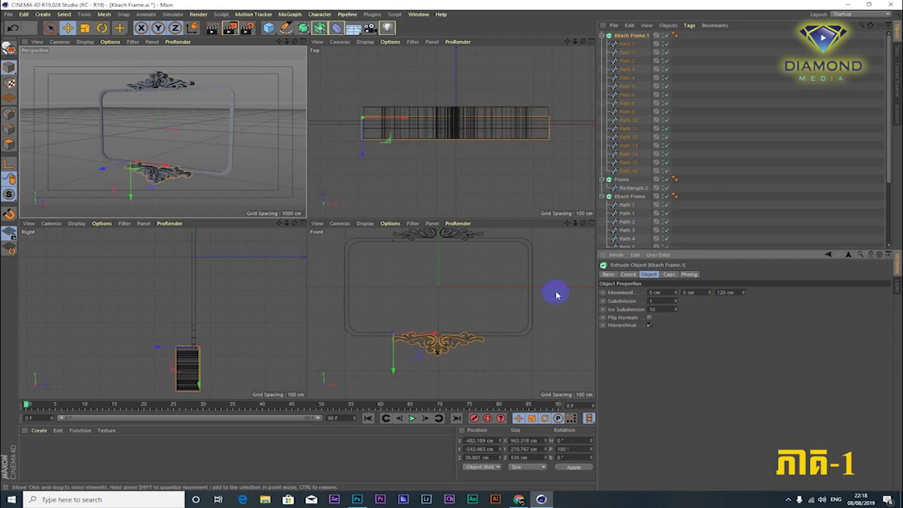
{"action": "left_click", "coordinate": [364, 156]}
{"action": "left_click_drag", "start_coordinate": [365, 157], "coordinate": [366, 148]}
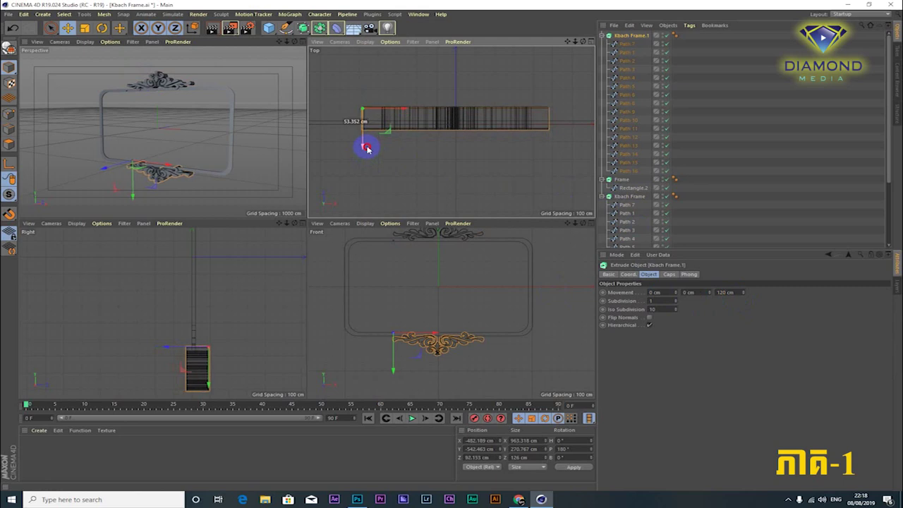
Step: Set the Frame extrusion depth to 80 cm and bring up the save dialog
{"action": "left_click", "coordinate": [621, 179]}
{"action": "left_click", "coordinate": [735, 291]}
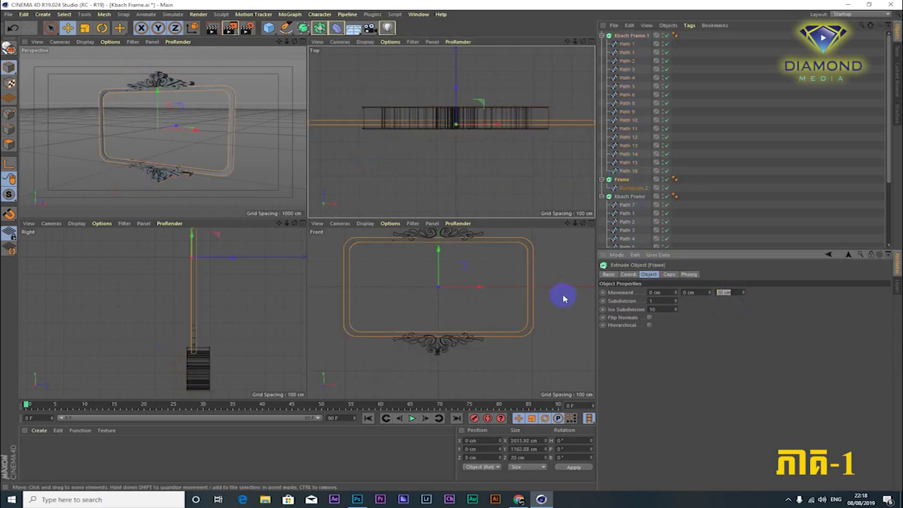
{"action": "type", "text": "80"}
{"action": "key", "text": "Return"}
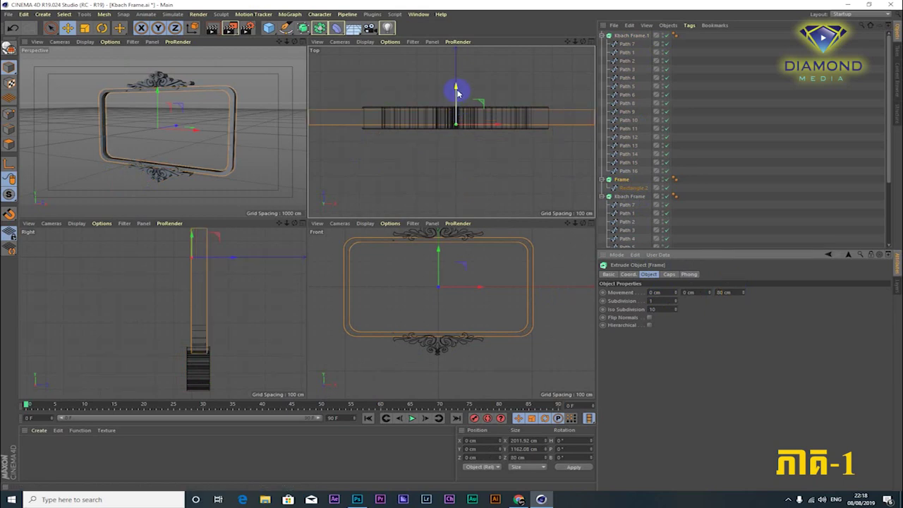
{"action": "key", "text": "ctrl+s"}
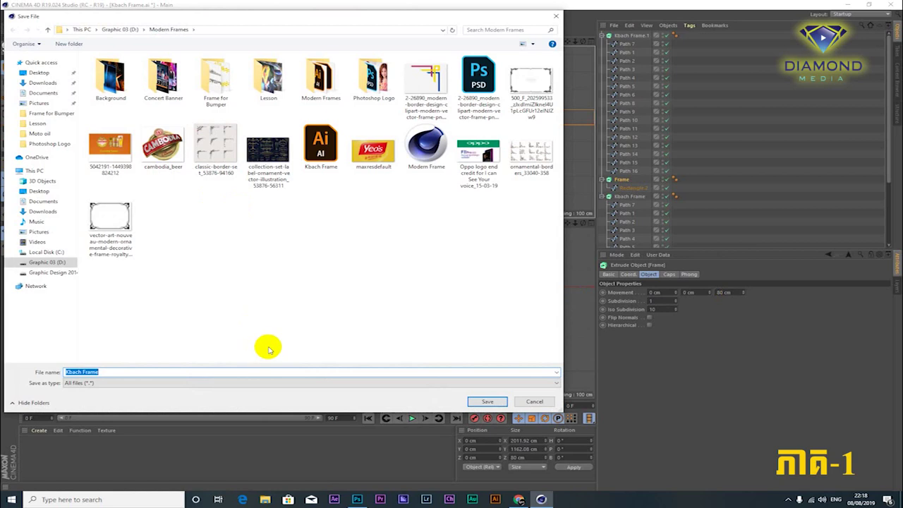
Step: Save the scene as Logo Bumper.c4d in the Modern Frames folder
{"action": "type", "text": "Logo 8"}
{"action": "key", "text": "Return"}
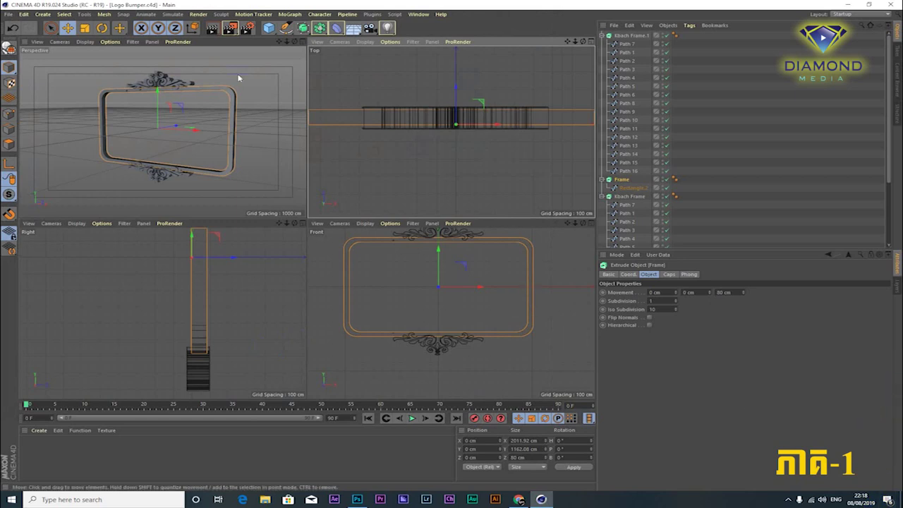
{"action": "left_click", "coordinate": [301, 44]}
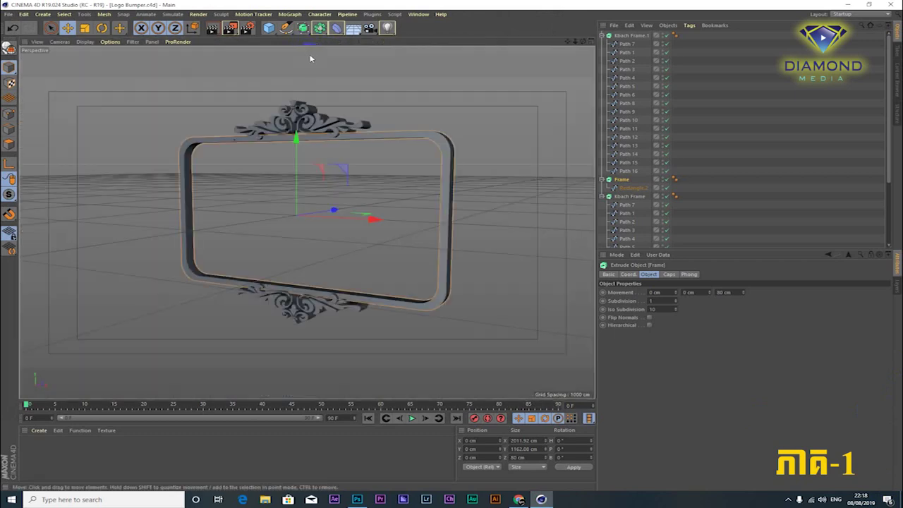
Step: Orbit the perspective camera to a near-frontal view of the frame and collapse Kbach Frame.1
{"action": "mouse_move", "coordinate": [336, 228]}
{"action": "left_mouse_down", "text": "alt"}
{"action": "mouse_move", "coordinate": [382, 216]}
{"action": "mouse_move", "coordinate": [336, 182]}
{"action": "left_mouse_up", "text": "alt"}
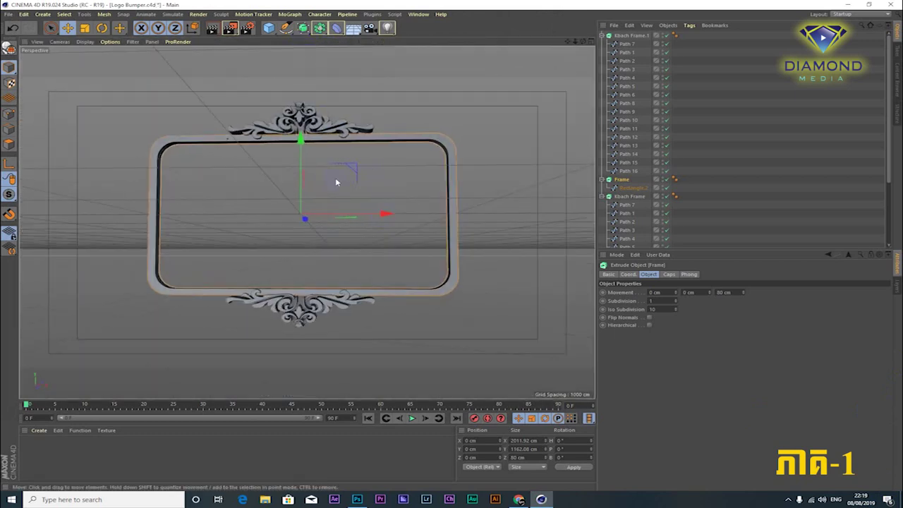
{"action": "left_click_drag", "start_coordinate": [405, 211], "coordinate": [365, 195], "text": "alt"}
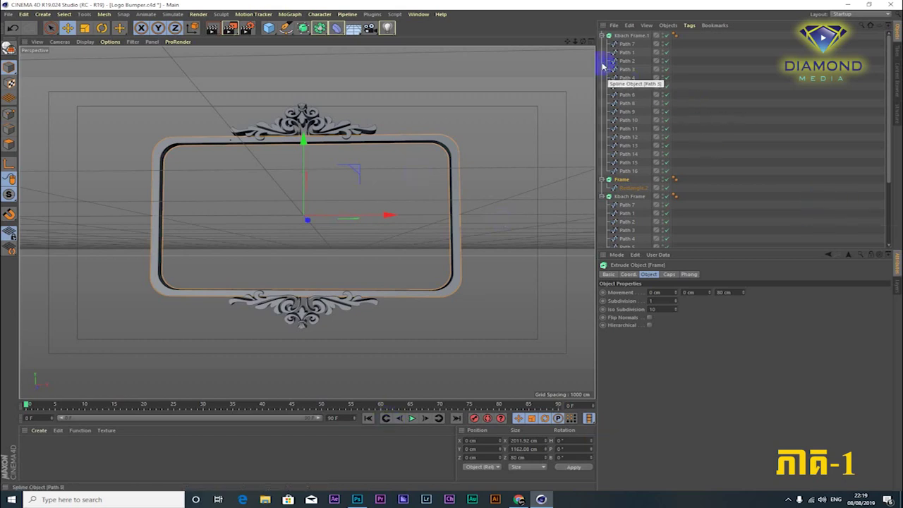
{"action": "left_click", "coordinate": [602, 35]}
Step: Switch to the four-view layout and add a new Rectangle spline
{"action": "left_click", "coordinate": [602, 61]}
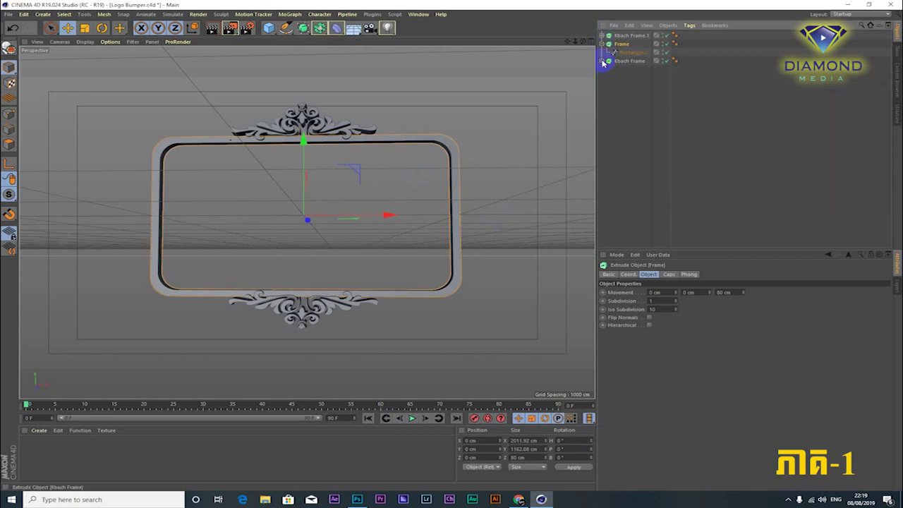
{"action": "key", "text": "F5"}
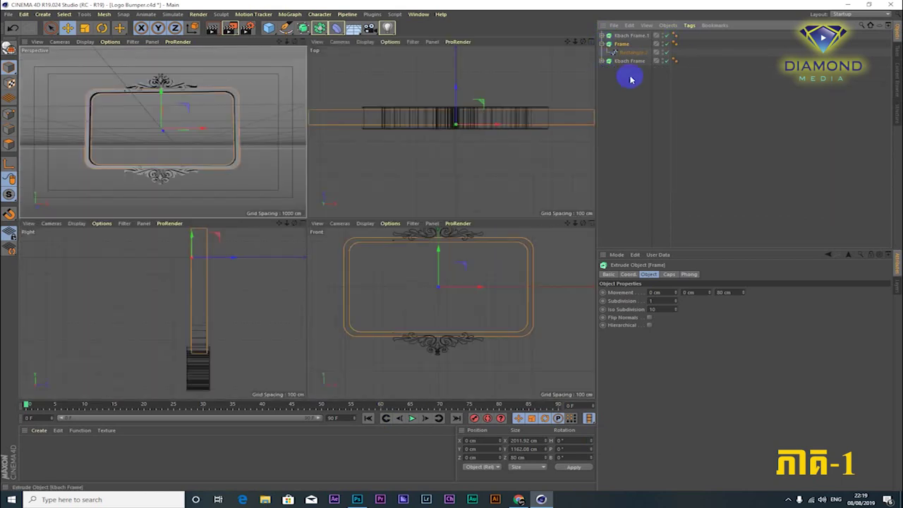
{"action": "left_click_drag", "start_coordinate": [286, 28], "coordinate": [376, 104]}
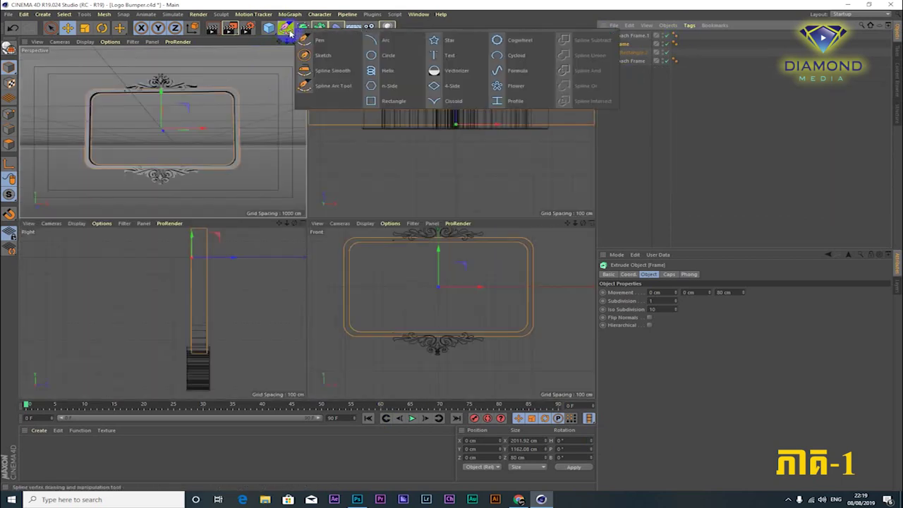
{"action": "left_click", "coordinate": [373, 103]}
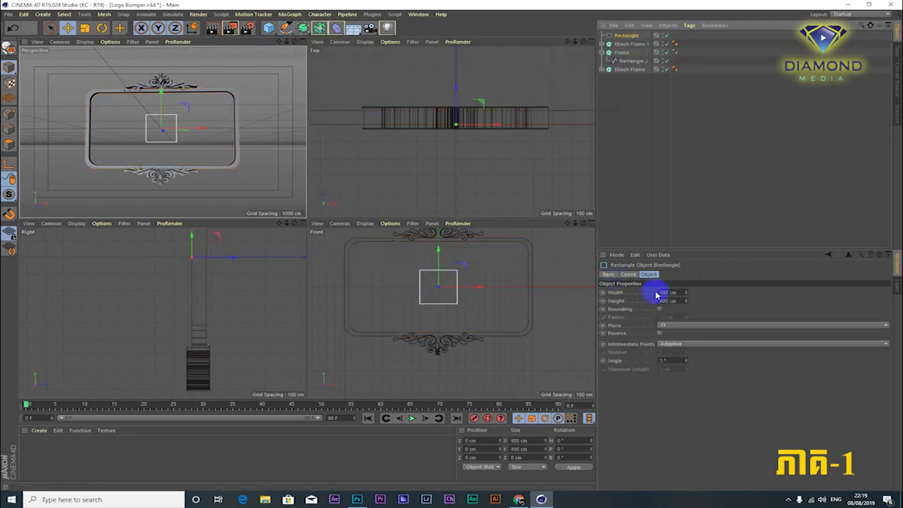
Step: Set the rectangle to 1920 × 1080 cm with rounded corners of 115 cm radius
{"action": "left_click", "coordinate": [681, 292]}
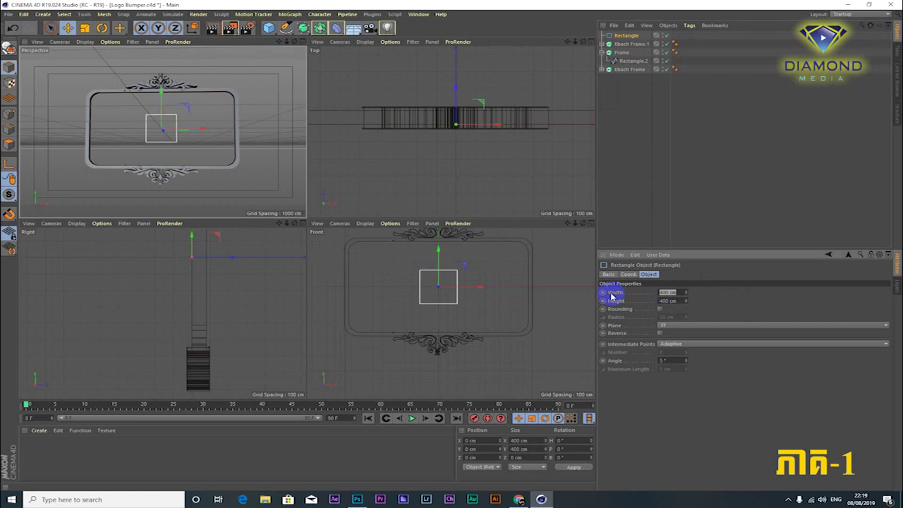
{"action": "type", "text": "1920"}
{"action": "left_click", "coordinate": [681, 301]}
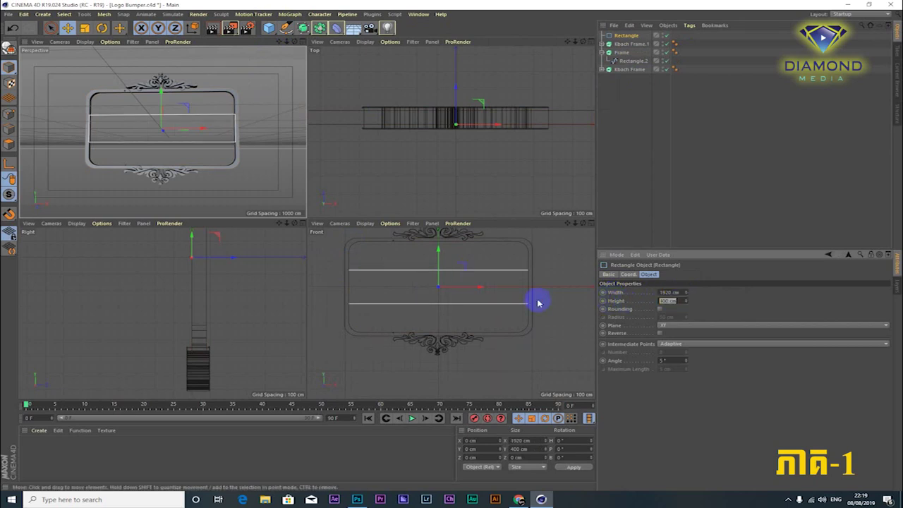
{"action": "type", "text": "108"}
{"action": "key", "text": "Return"}
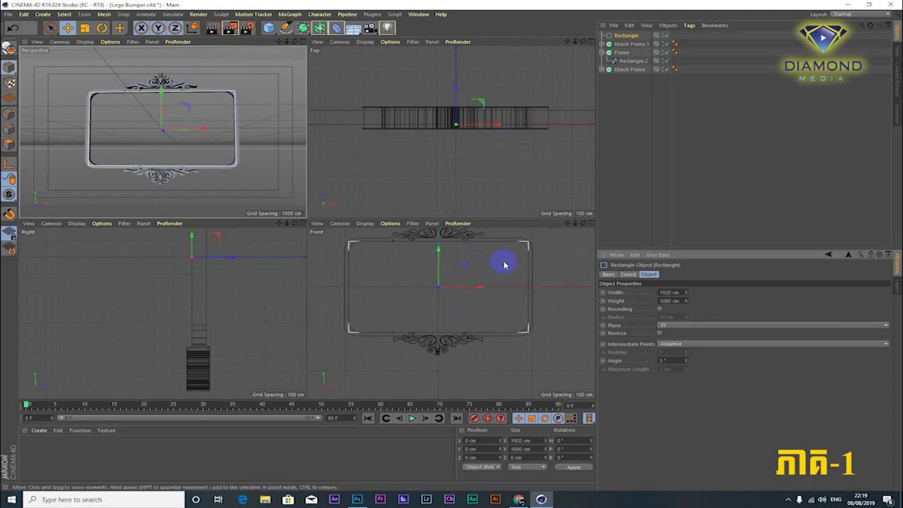
{"action": "left_click", "coordinate": [660, 309]}
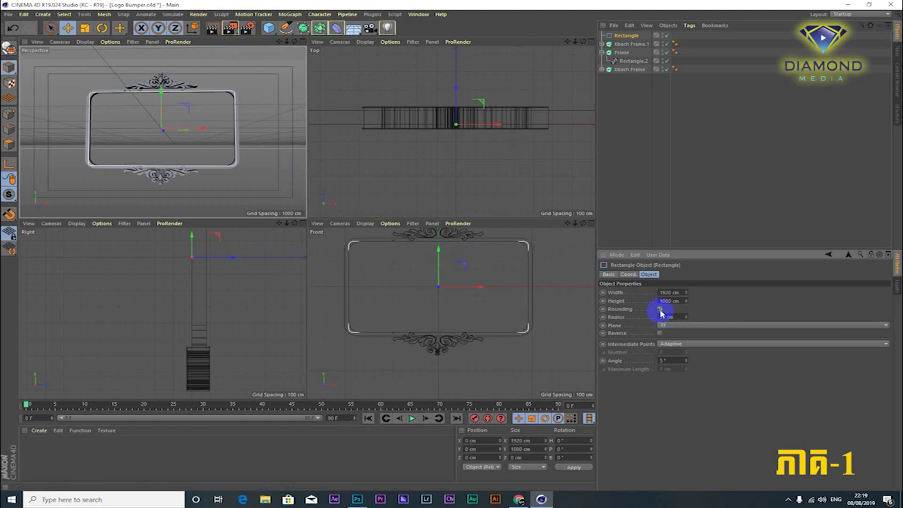
{"action": "left_click", "coordinate": [686, 315]}
{"action": "left_click_drag", "start_coordinate": [686, 313], "coordinate": [683, 315]}
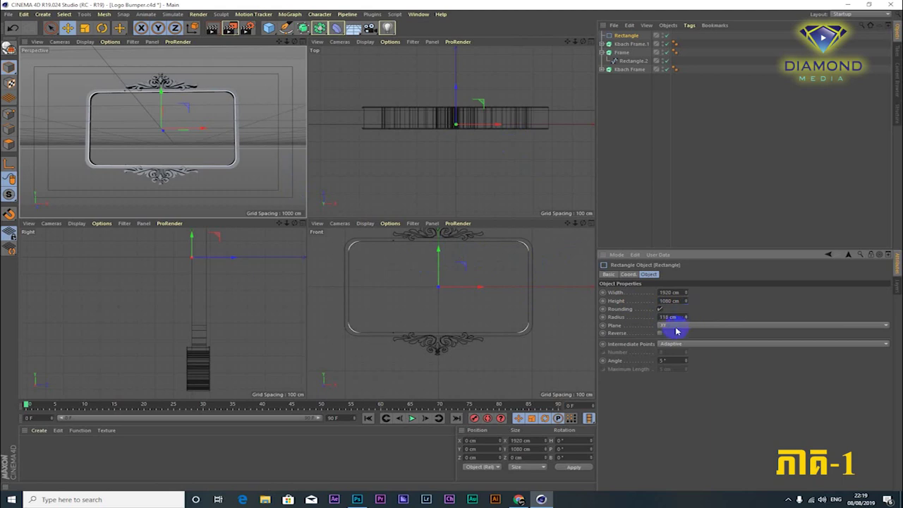
Step: Scale the rectangle up slightly to about 1939.2 × 1090.8 cm to fit the frame
{"action": "left_click", "coordinate": [87, 29]}
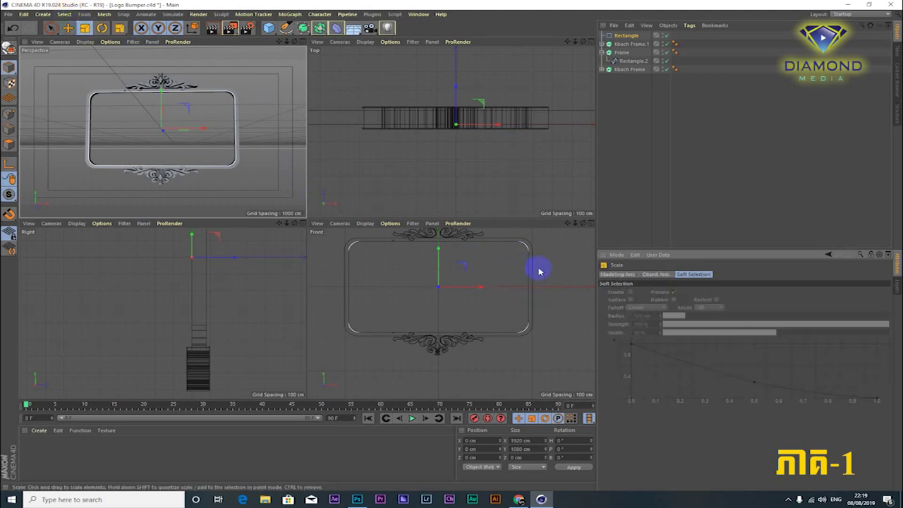
{"action": "left_click_drag", "start_coordinate": [548, 262], "coordinate": [557, 264]}
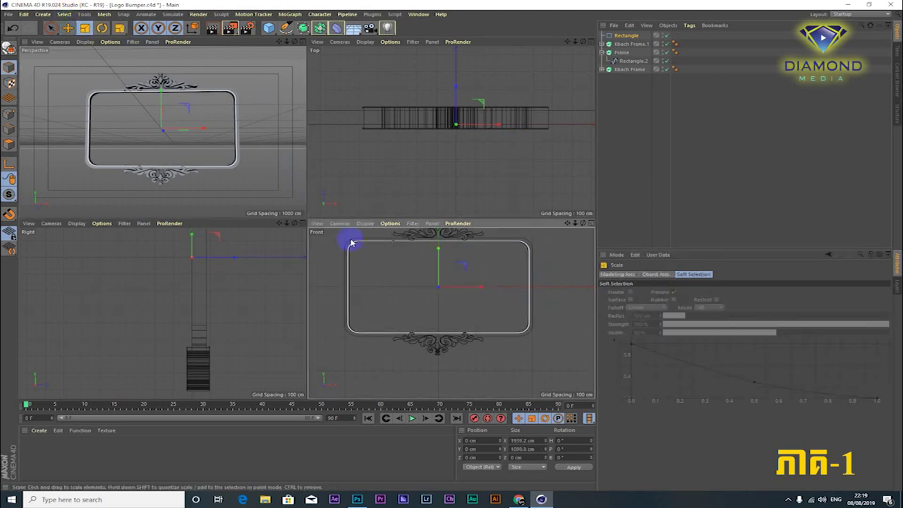
{"action": "left_click", "coordinate": [68, 28]}
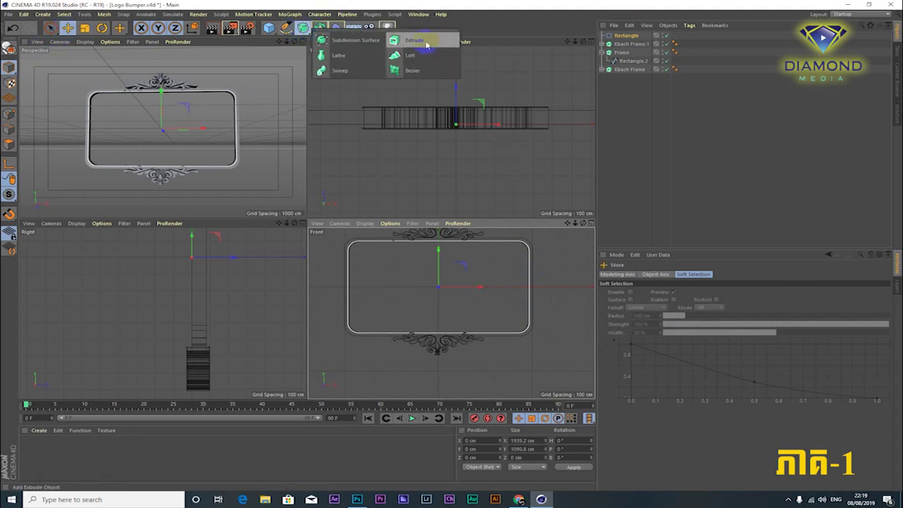
Step: Put the rounded rectangle inside a new Extrude generator named Logo
{"action": "left_click_drag", "start_coordinate": [304, 30], "coordinate": [429, 51]}
{"action": "left_click_drag", "start_coordinate": [627, 37], "coordinate": [625, 36]}
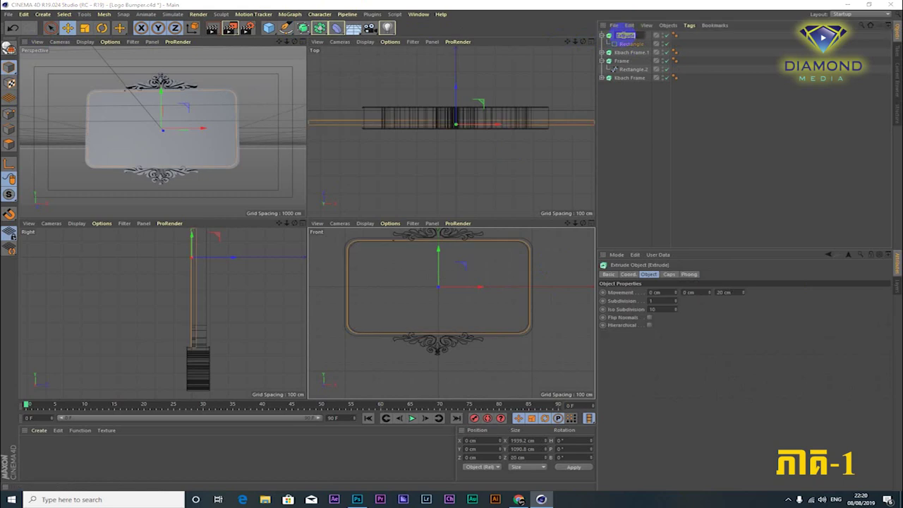
{"action": "type", "text": "Logo"}
{"action": "key", "text": "Return"}
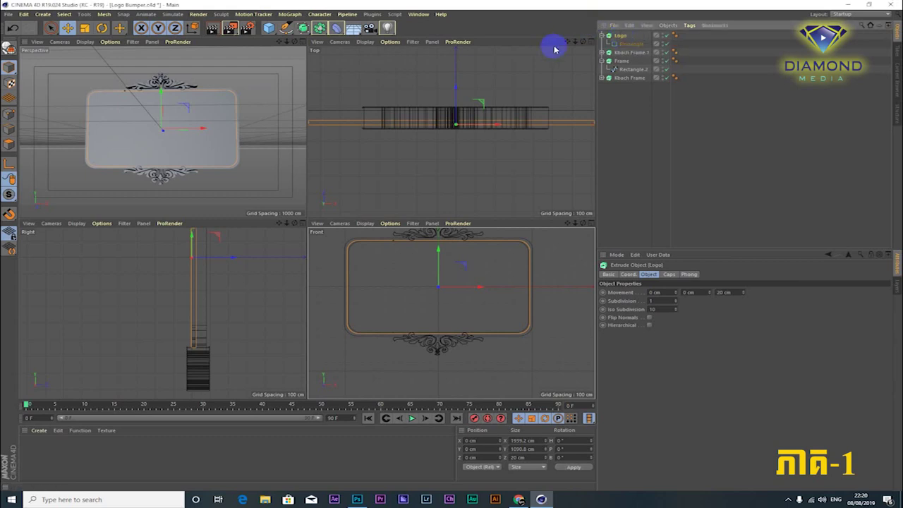
Step: Move the Logo plate back along Z to about 26.101 cm inside the frame
{"action": "left_click_drag", "start_coordinate": [463, 88], "coordinate": [461, 83]}
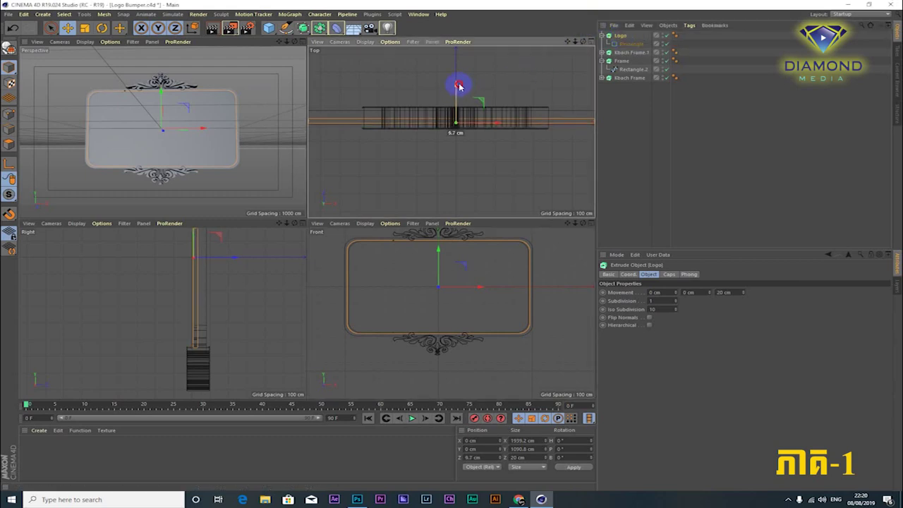
{"action": "left_click_drag", "start_coordinate": [461, 84], "coordinate": [459, 85]}
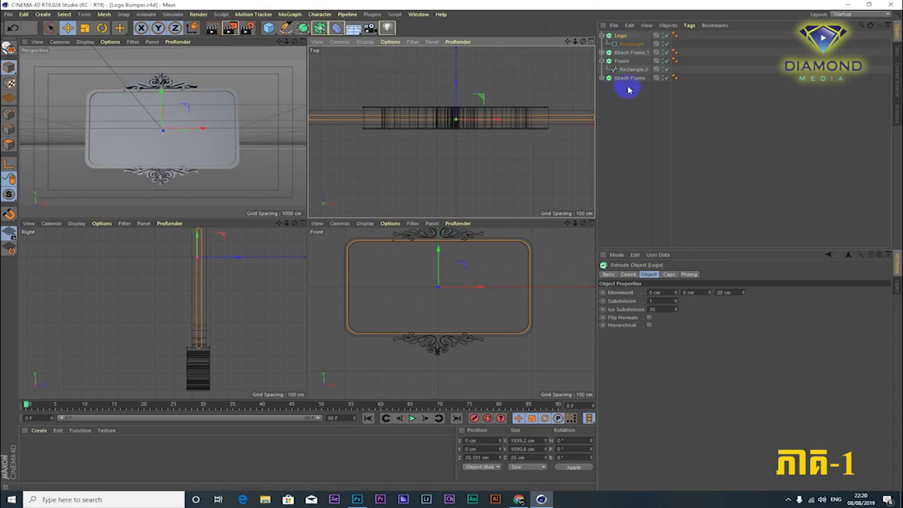
{"action": "left_click", "coordinate": [621, 61]}
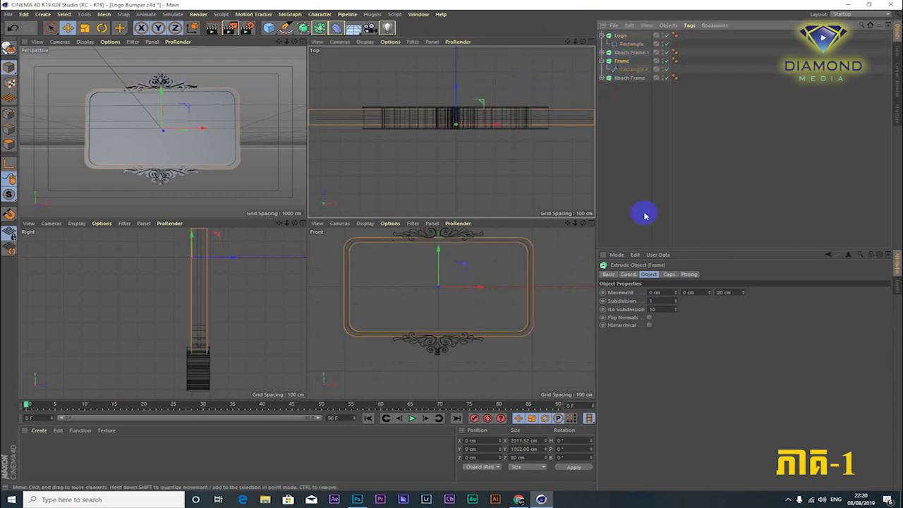
Step: Set both Start and End caps of the Frame extrusion to Fillet Cap with 1 step and 5 cm radius
{"action": "left_click", "coordinate": [669, 274]}
{"action": "left_click", "coordinate": [691, 292]}
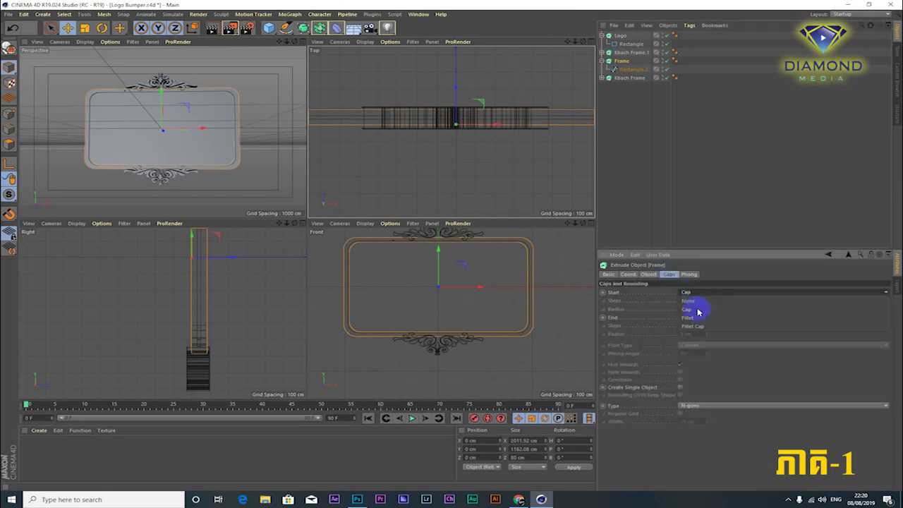
{"action": "left_click", "coordinate": [693, 308]}
{"action": "left_click", "coordinate": [695, 317]}
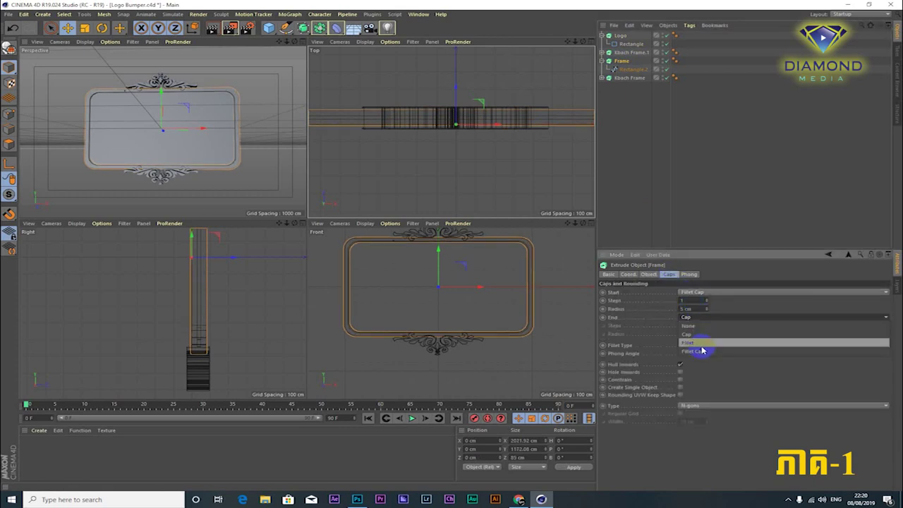
{"action": "left_click", "coordinate": [699, 349]}
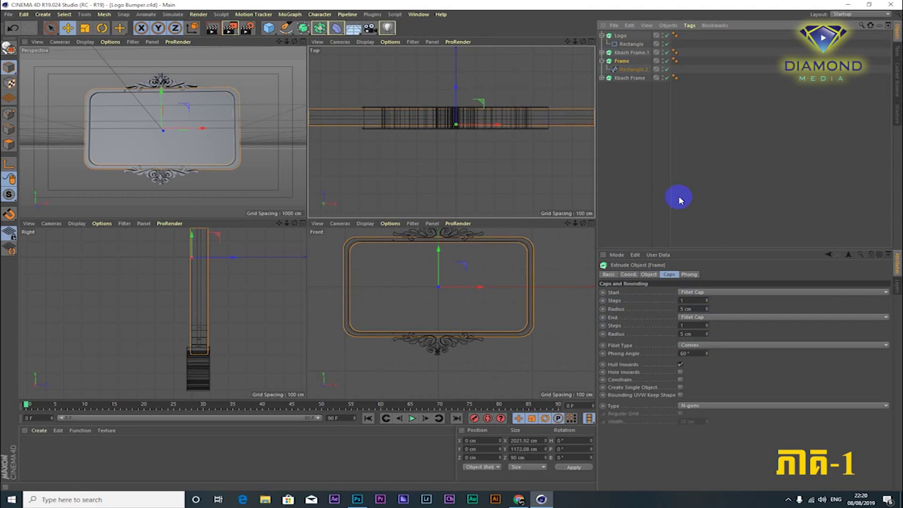
{"action": "left_click", "coordinate": [302, 42]}
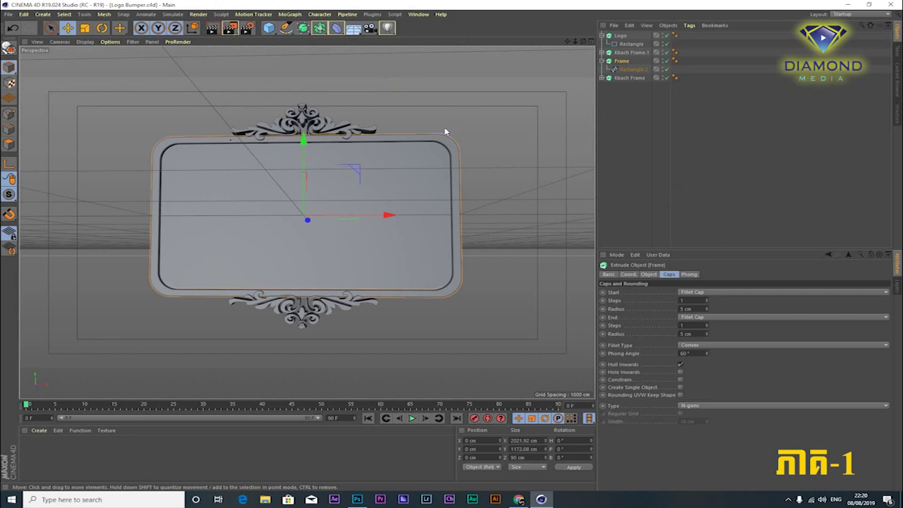
{"action": "mouse_move", "coordinate": [447, 149]}
{"action": "left_mouse_down", "text": "alt"}
{"action": "mouse_move", "coordinate": [275, 162]}
{"action": "mouse_move", "coordinate": [454, 153]}
{"action": "mouse_move", "coordinate": [440, 151]}
{"action": "left_mouse_up", "text": "alt"}
{"action": "left_click_drag", "start_coordinate": [439, 203], "coordinate": [442, 199], "text": "alt"}
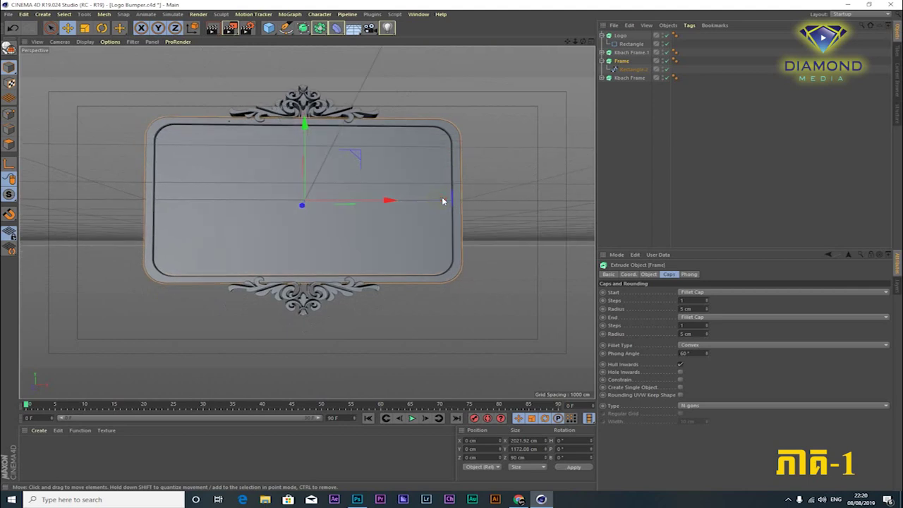
{"action": "left_click_drag", "start_coordinate": [383, 196], "coordinate": [389, 208], "text": "alt"}
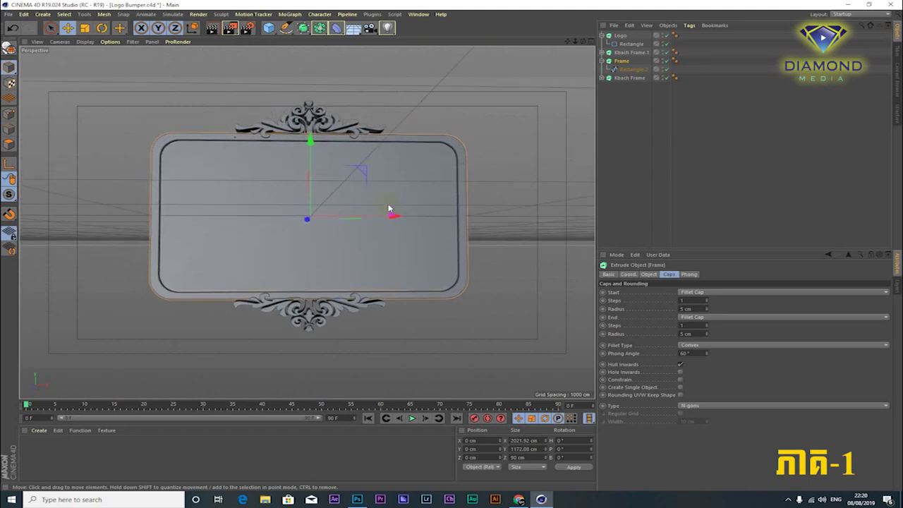